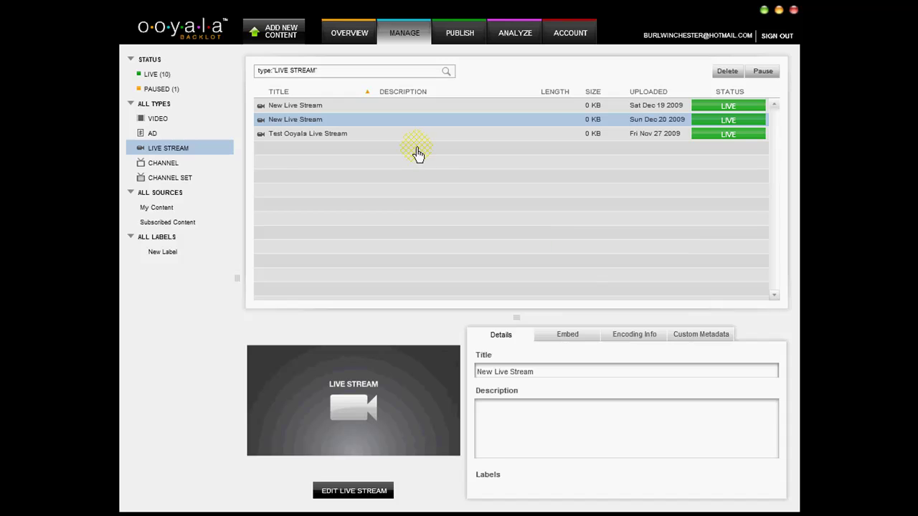
Open the ADD NEW CONTENT list of content types on the Manage page
left_click(281, 43)
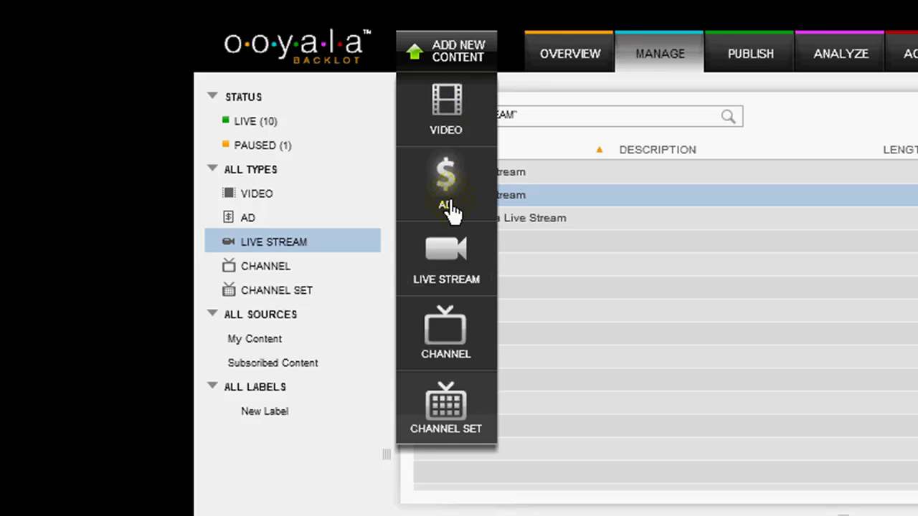
Create a live stream with two 640x480 streams, at 700 and 500 kbps
left_click(445, 254)
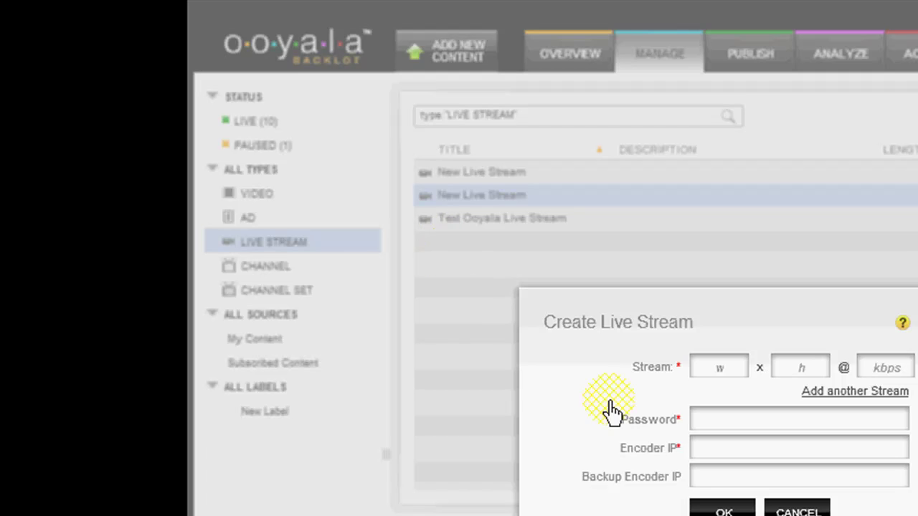
left_click(725, 370)
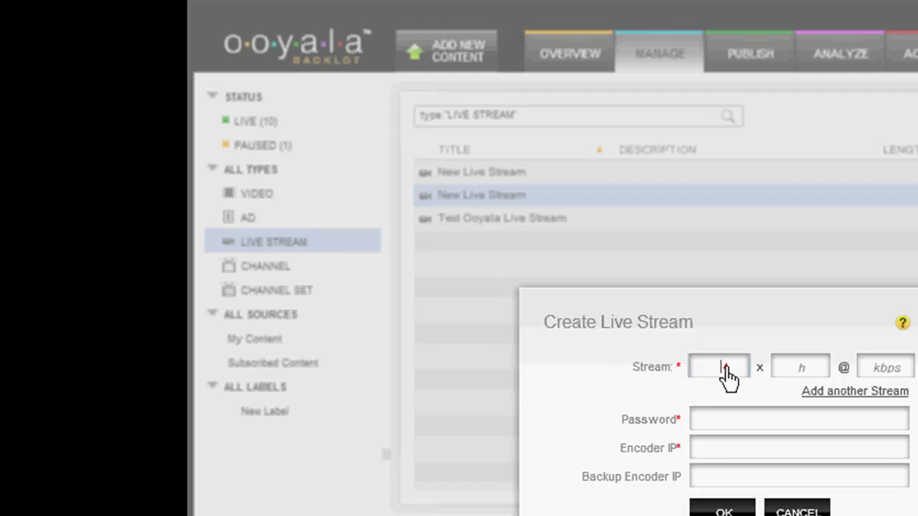
type("640")
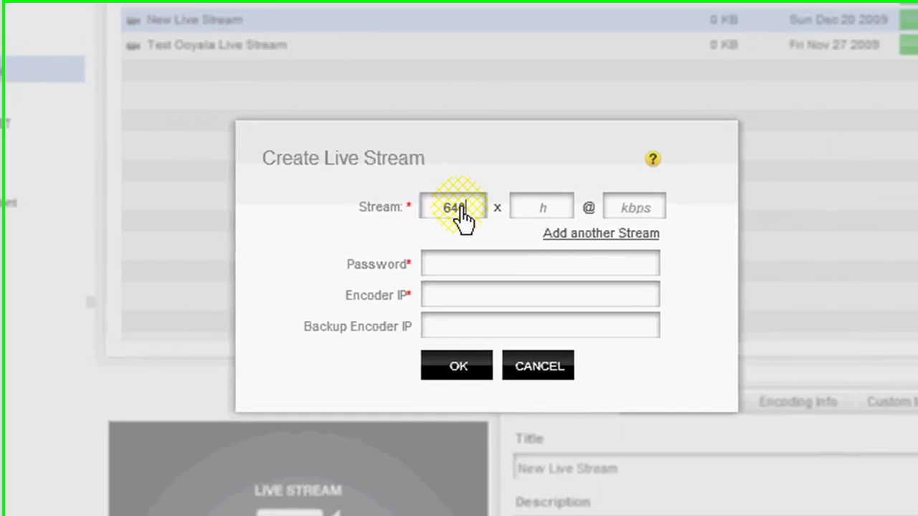
key("Tab")
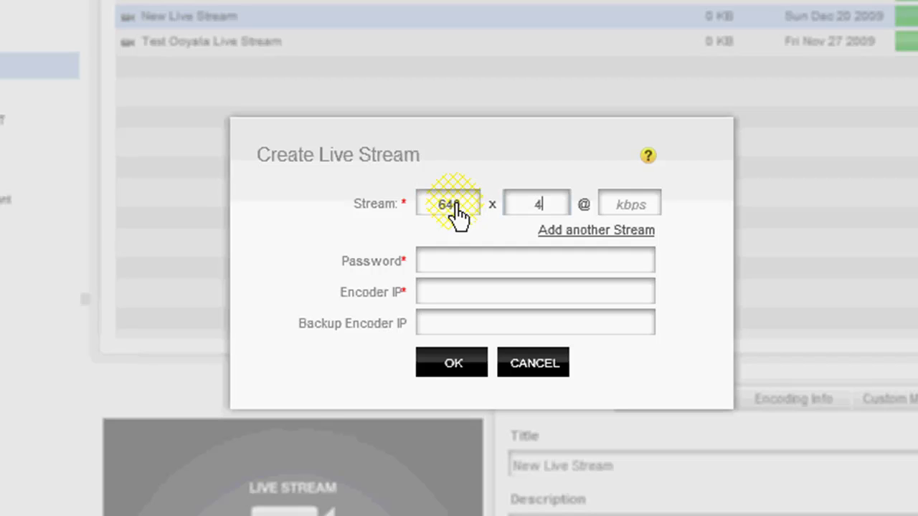
key("Tab")
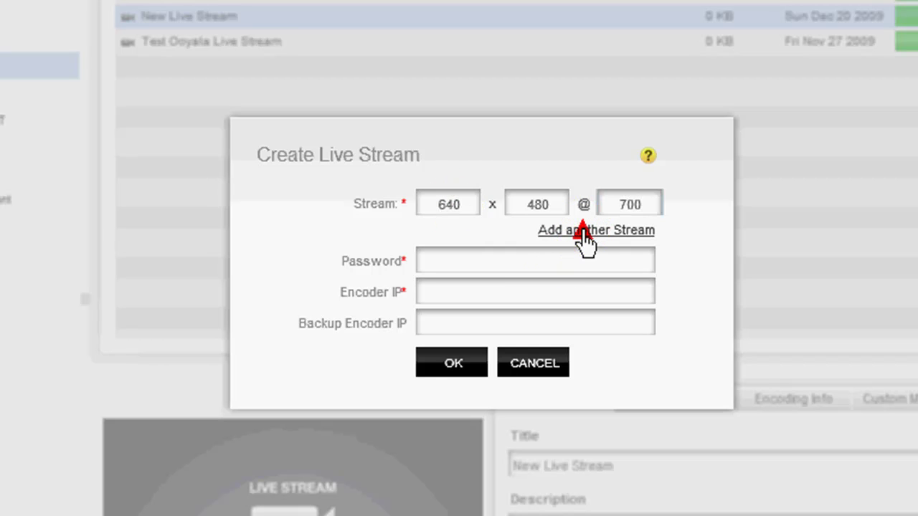
left_click(583, 229)
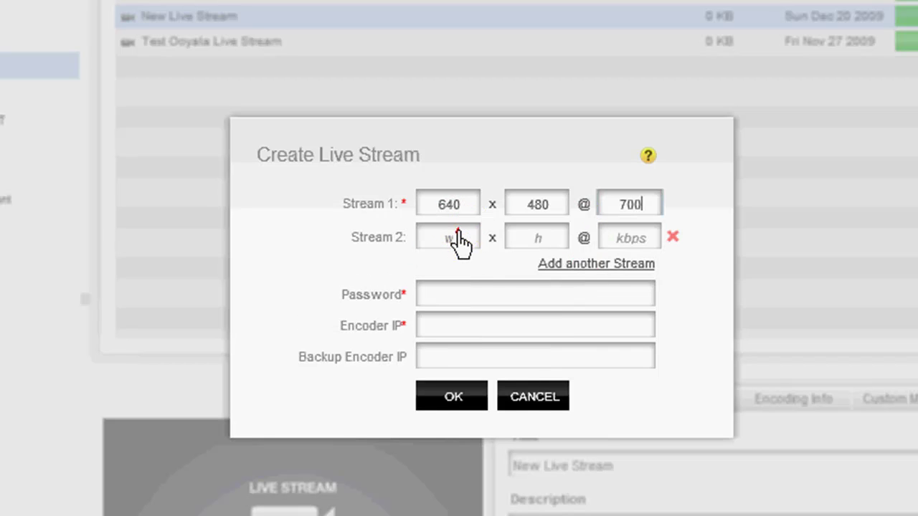
left_click(459, 240)
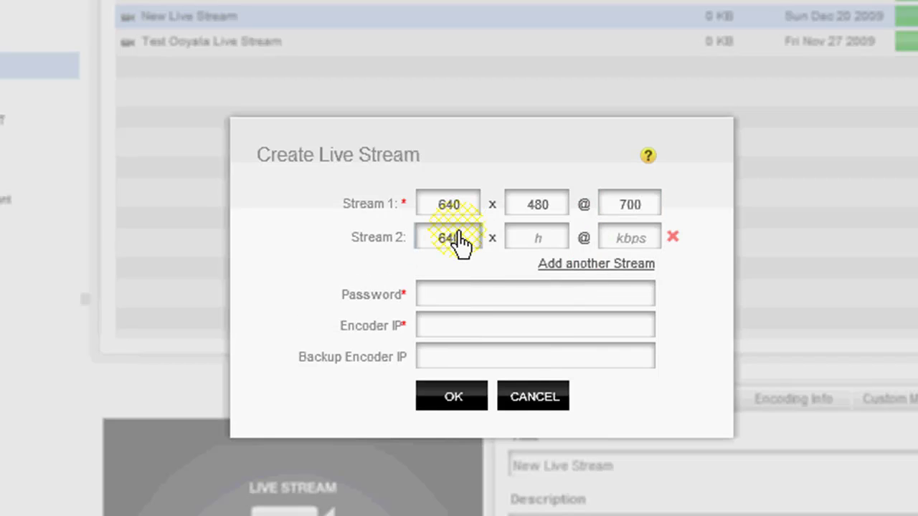
key("Tab")
key("Tab")
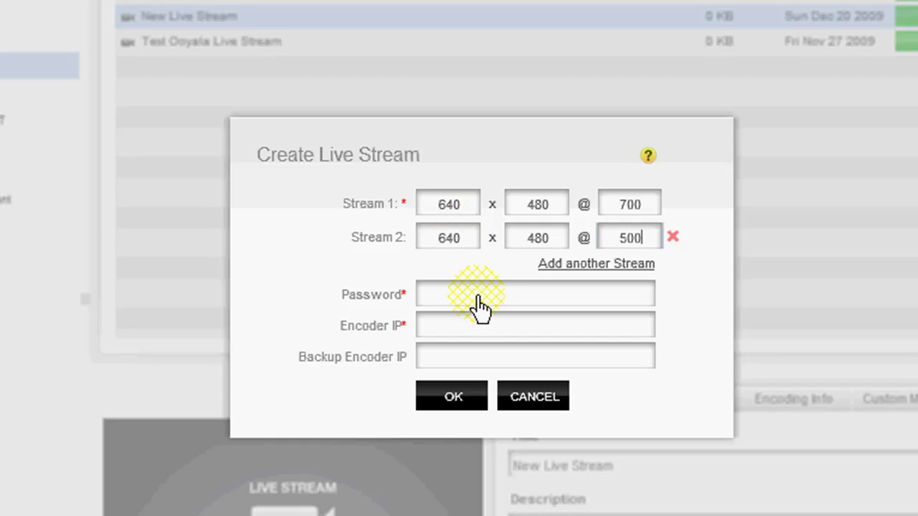
Enter a stream password in the Create Live Stream dialog, then bring up the Start menu
left_click(563, 300)
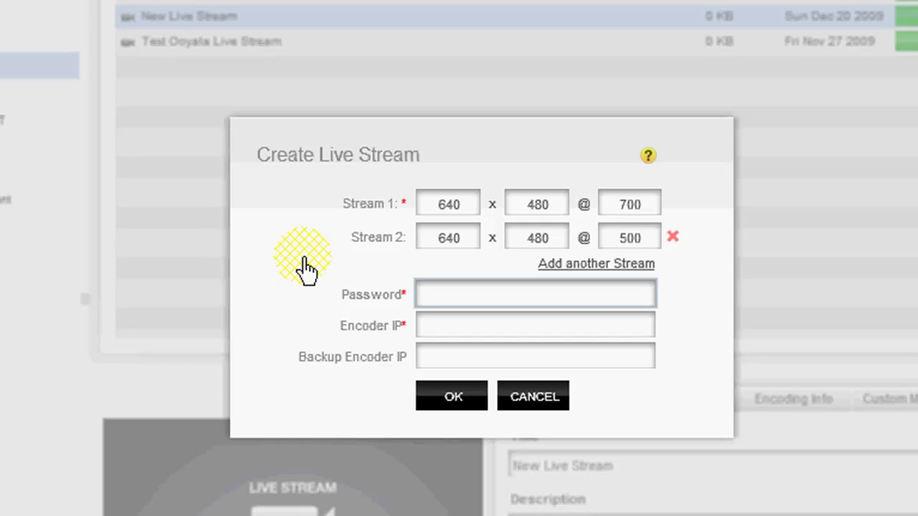
type("5")
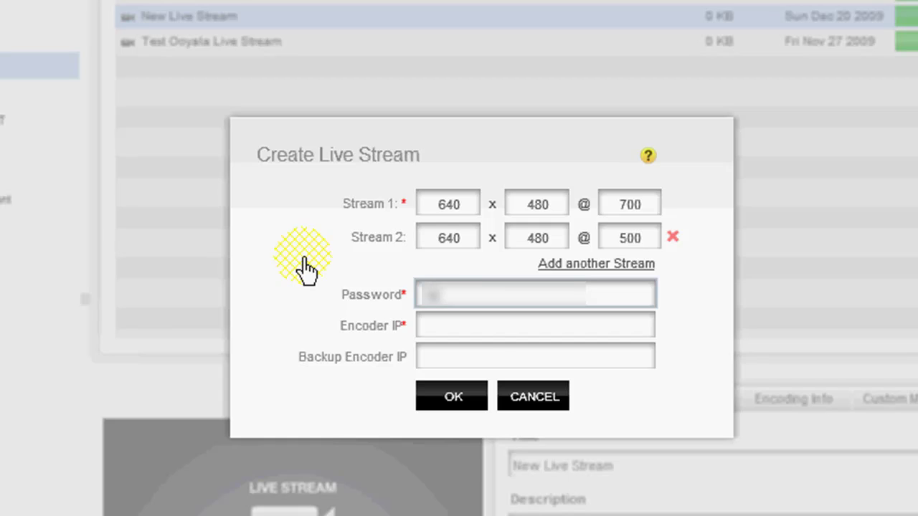
type("4321")
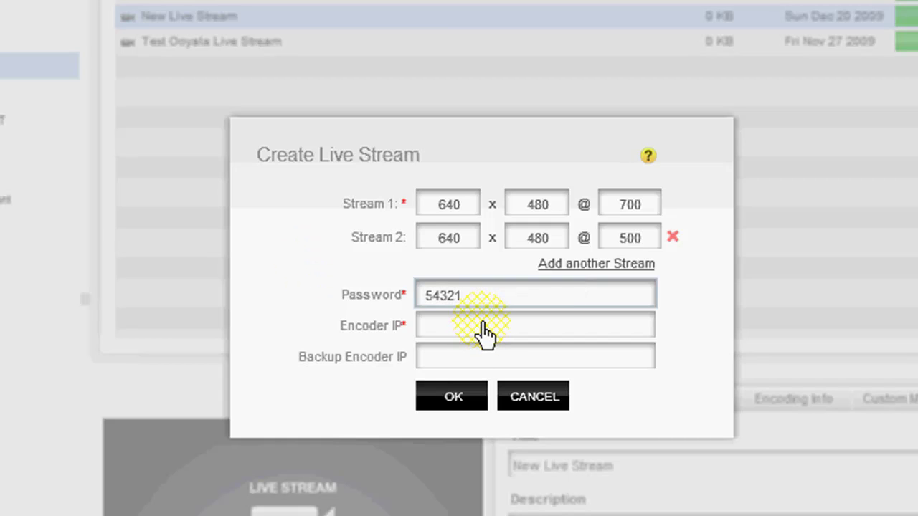
left_click(484, 328)
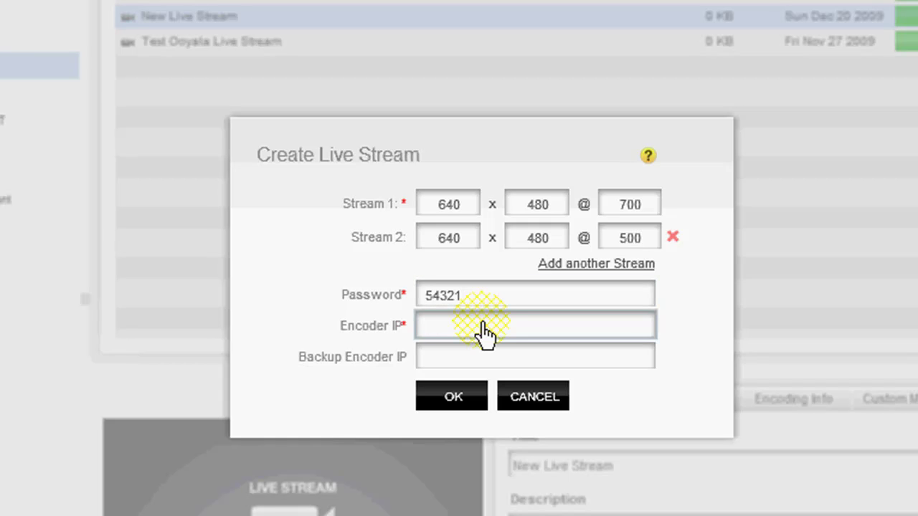
key("super")
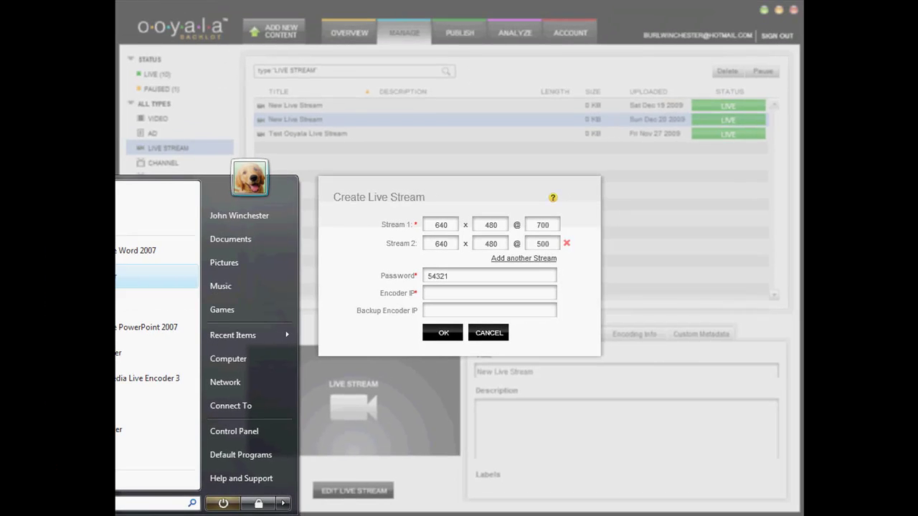
Launch Firefox and position its window over the Backlot page
left_click_drag(12, 289, 0, 165)
left_click_drag(136, 195, 133, 251)
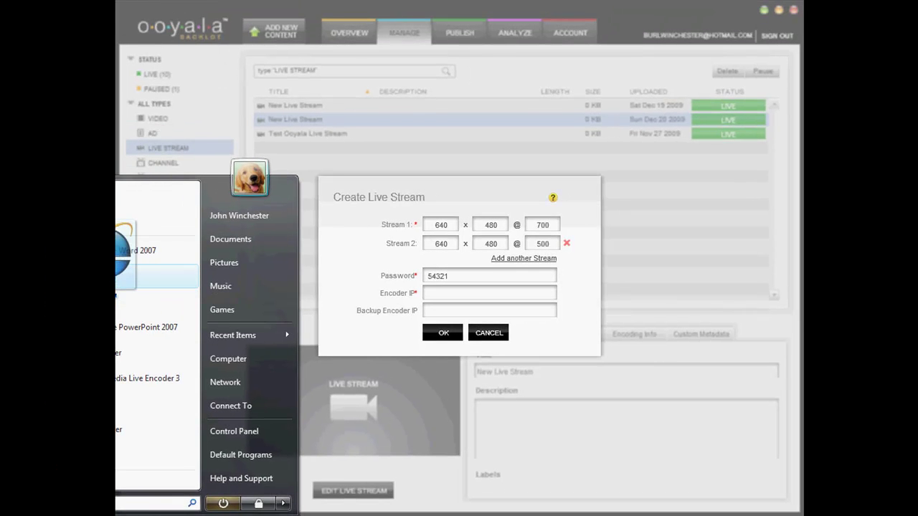
key("Escape")
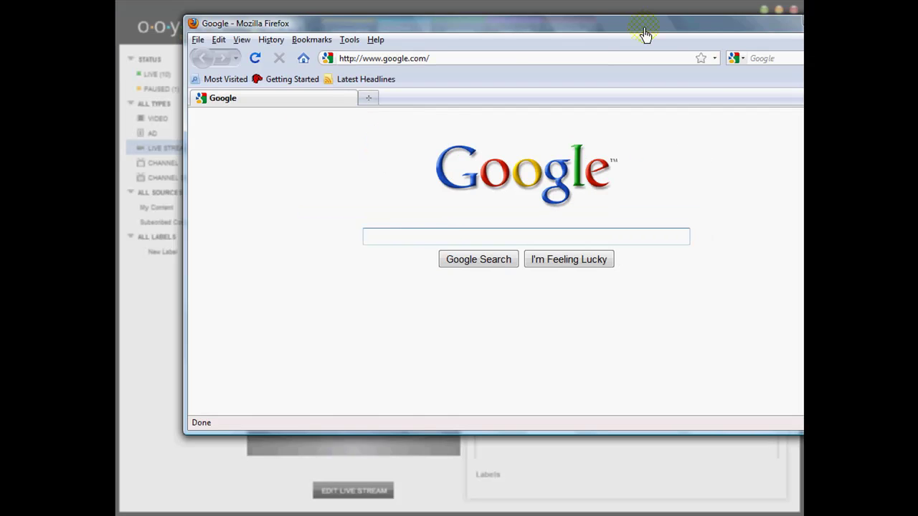
left_click_drag(648, 32, 563, 70)
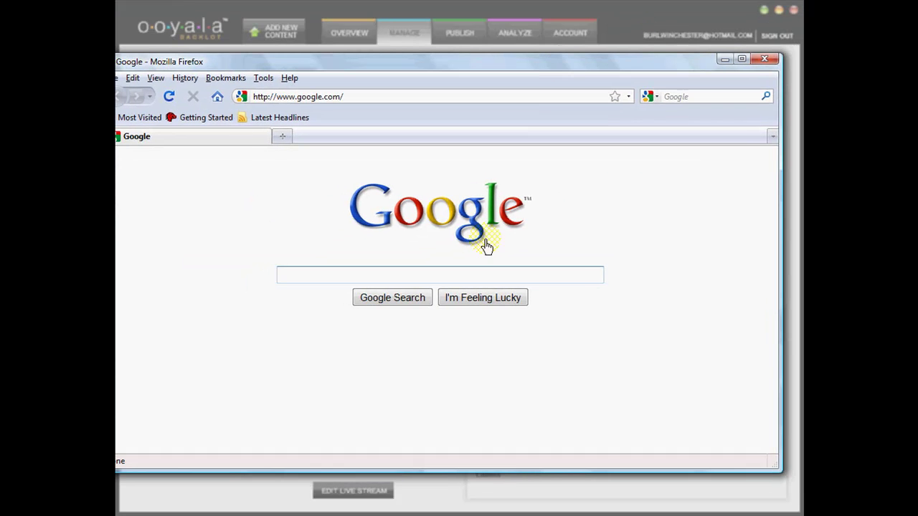
left_click(486, 275)
type("what is ")
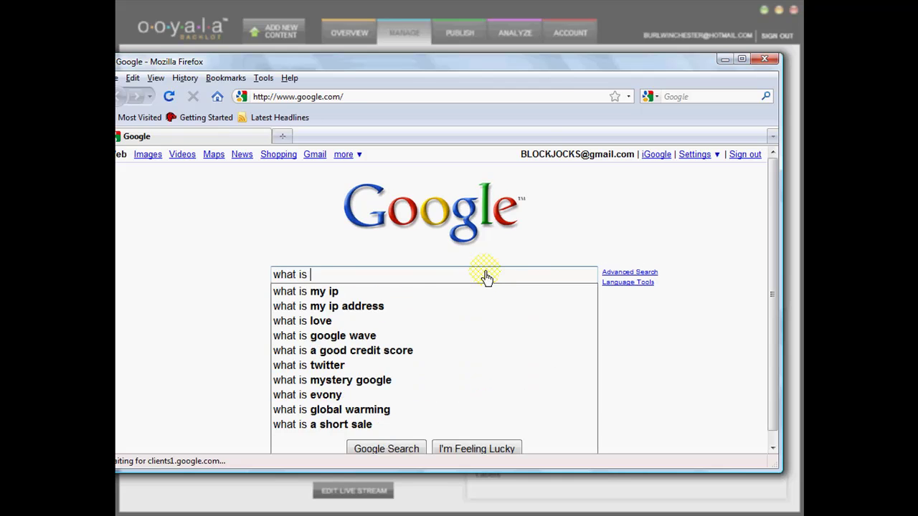
type("my ip")
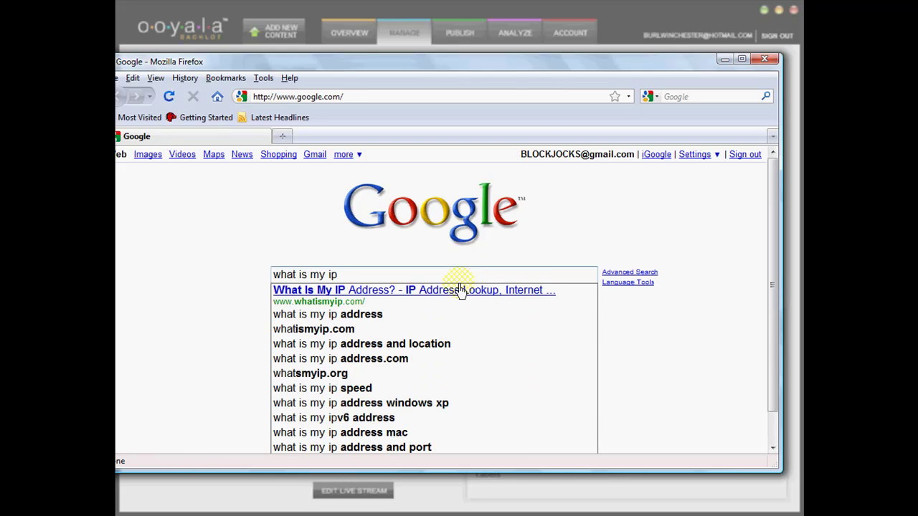
left_click(455, 294)
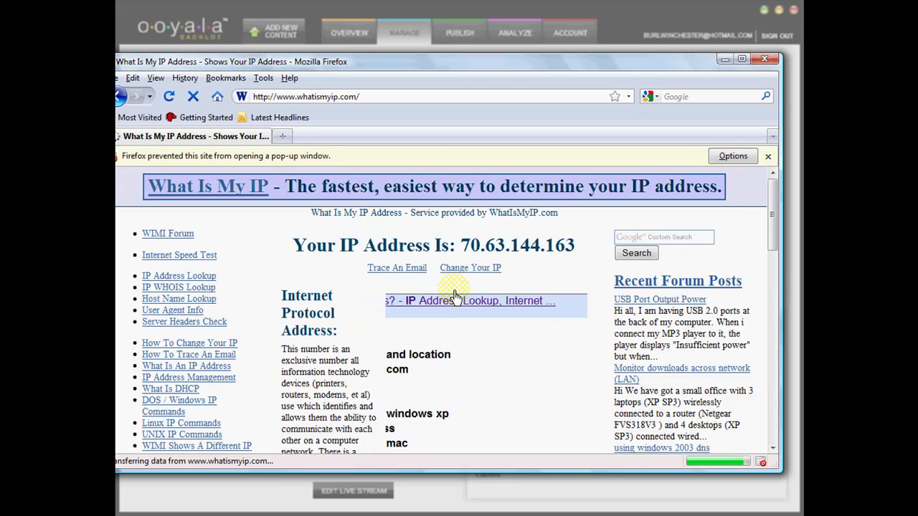
left_click_drag(462, 247, 573, 252)
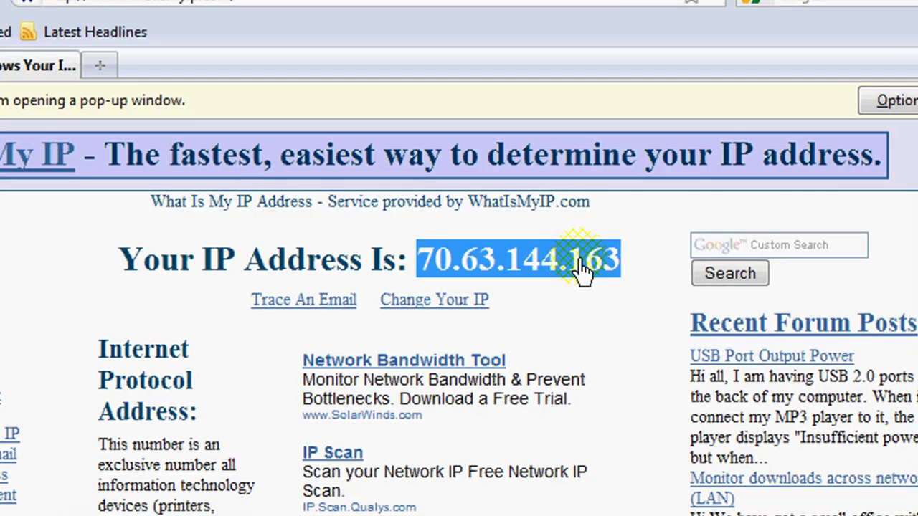
right_click(583, 271)
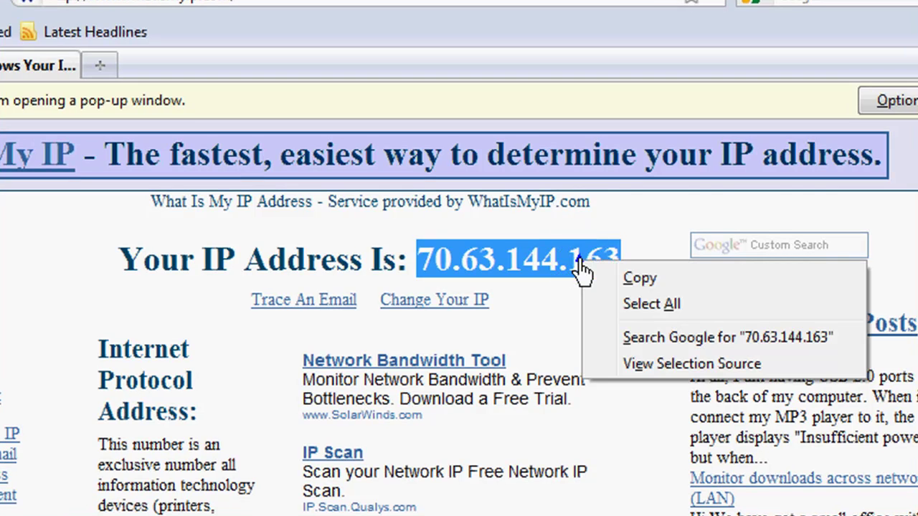
left_click(635, 285)
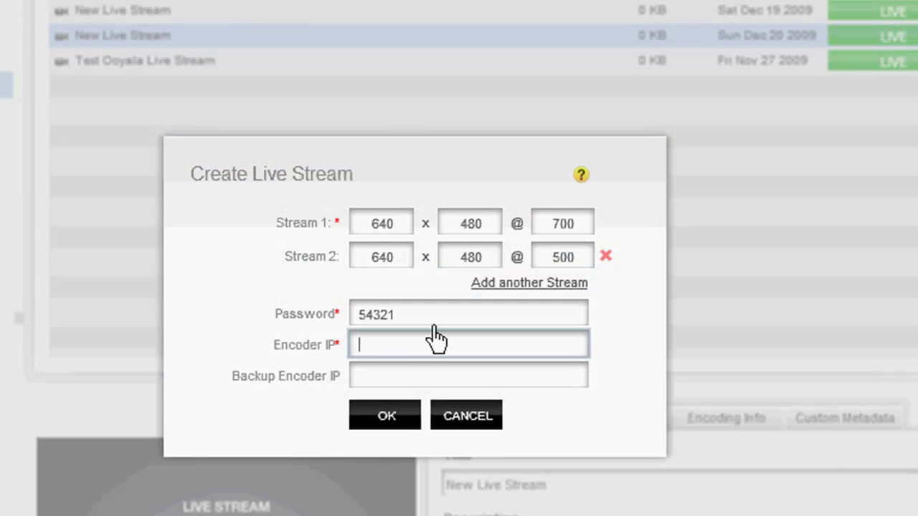
left_click(421, 349)
right_click(423, 350)
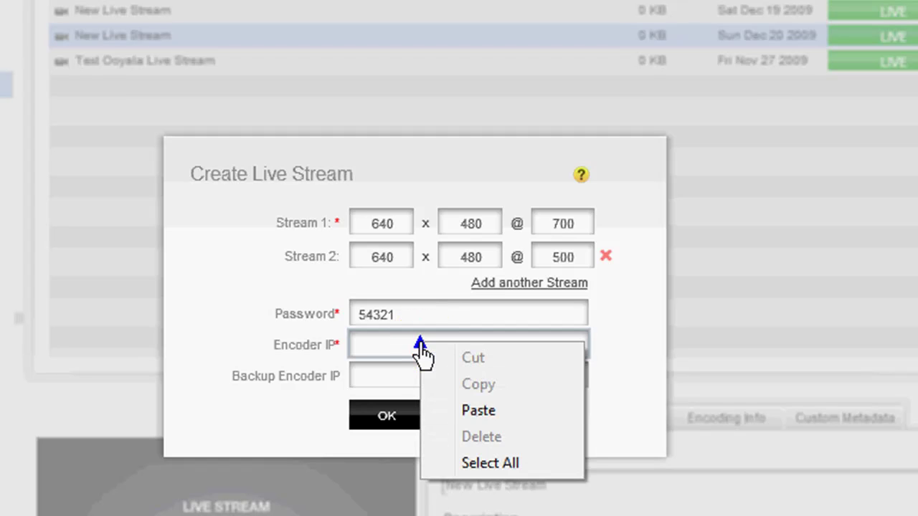
left_click(475, 414)
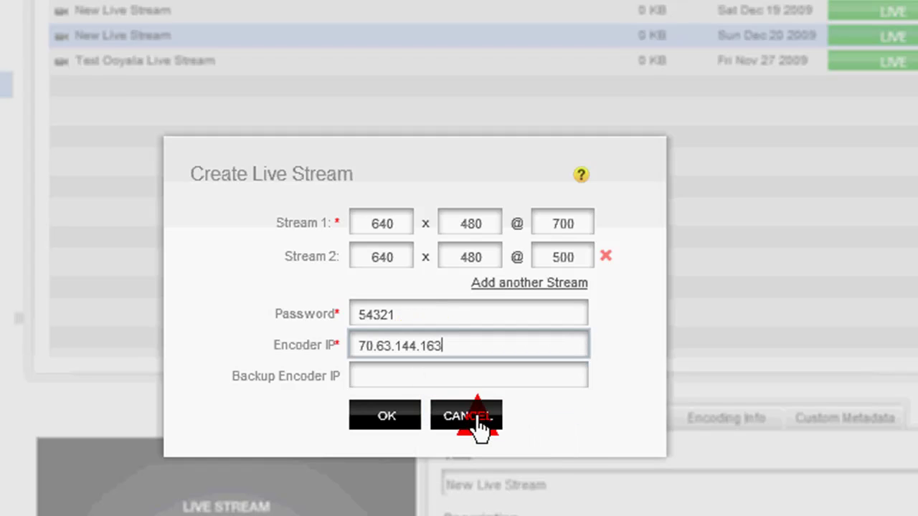
left_click(386, 418)
left_click(385, 418)
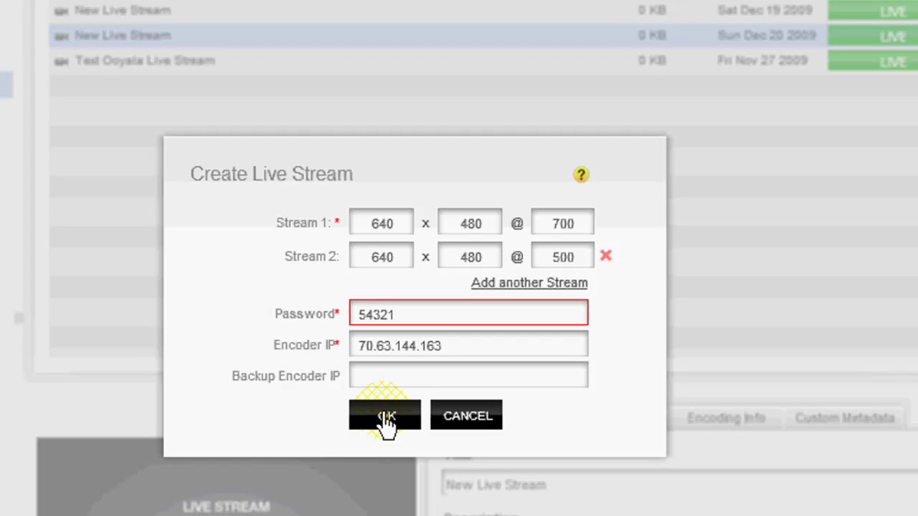
left_click(386, 419)
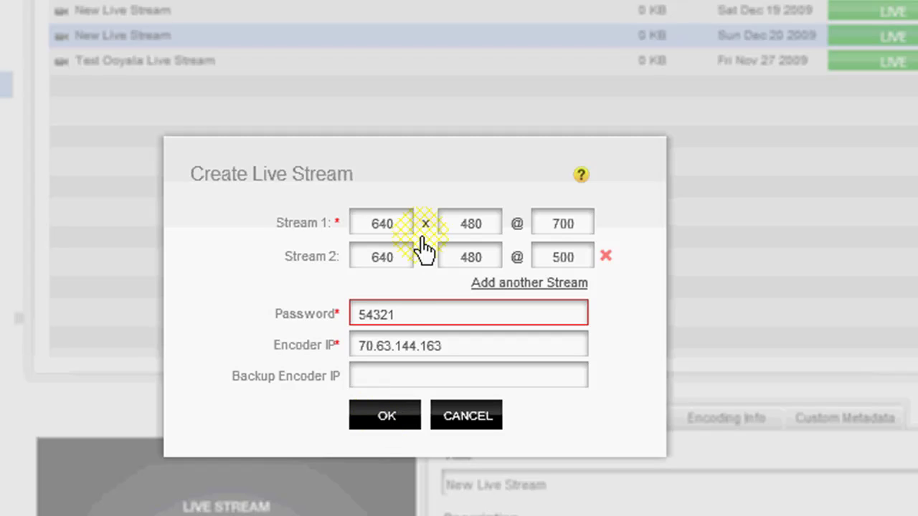
Replace the rejected stream password with a new one and submit again
left_click_drag(403, 314, 349, 317)
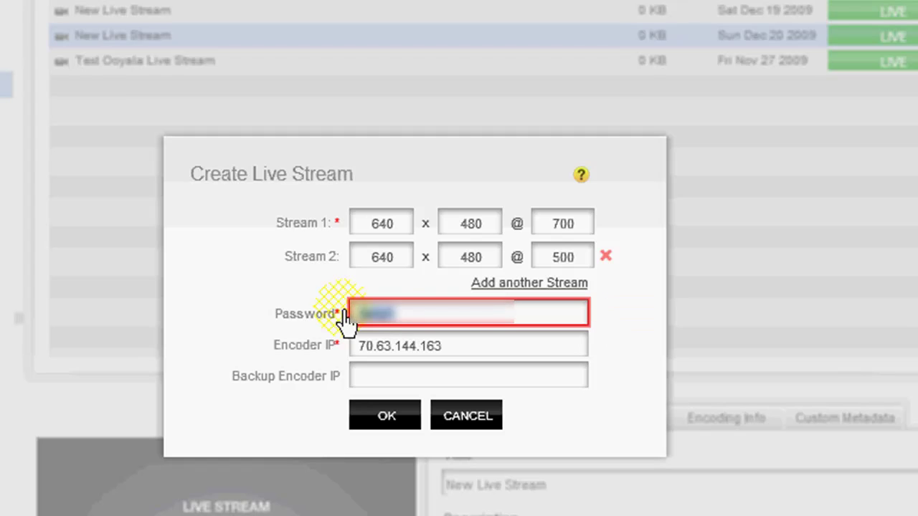
key("BackSpace")
type("1234")
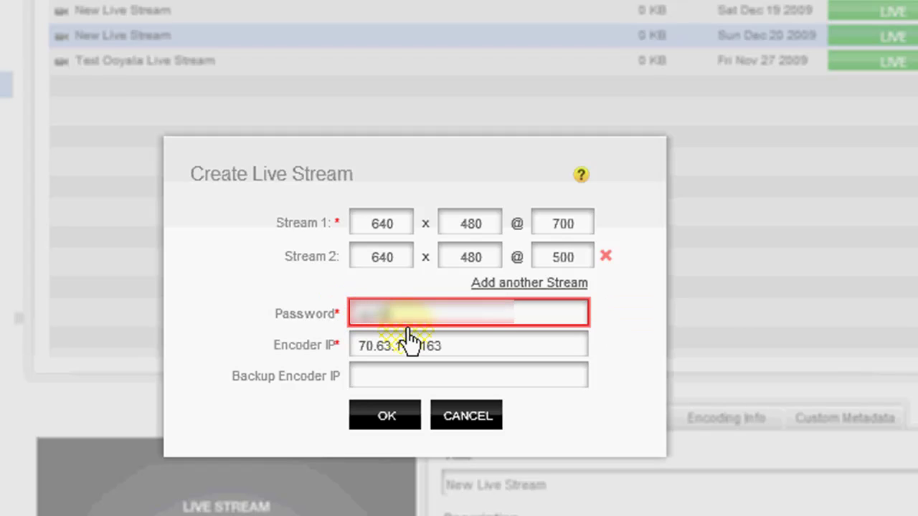
left_click(385, 418)
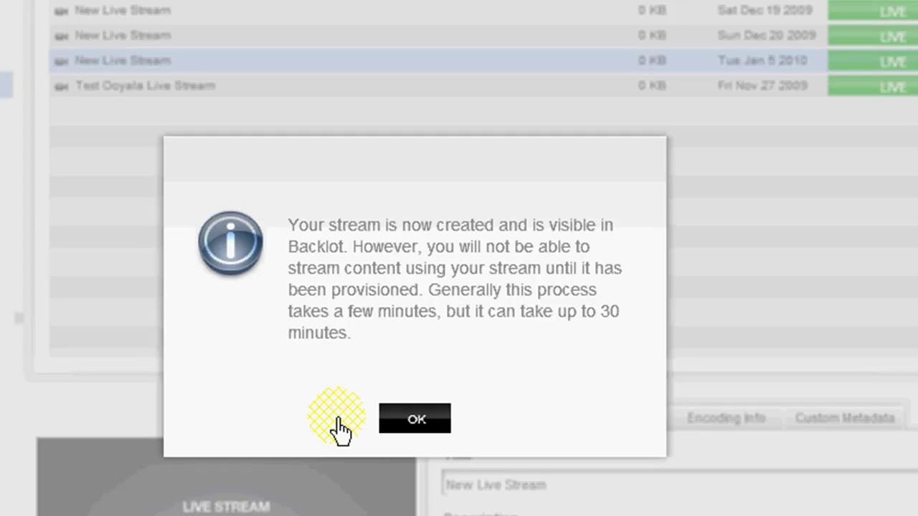
Dismiss the 'Your stream is now created' notice to return to the library
left_click(410, 422)
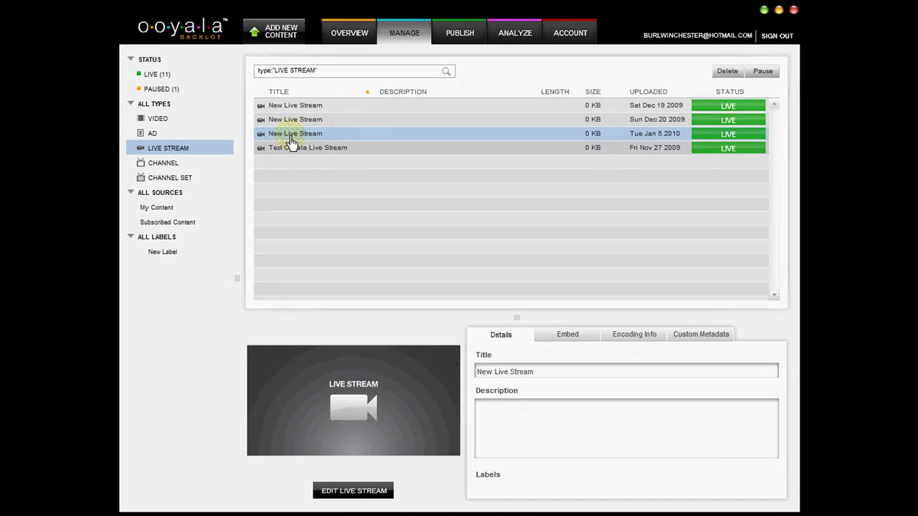
Open the Jan 5 2010 live stream's Preview Image settings and start an image upload
left_click(513, 135)
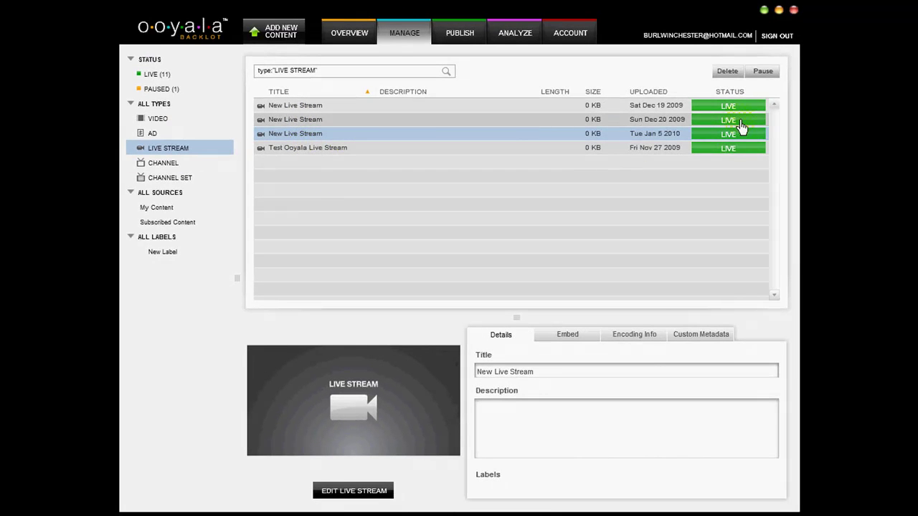
left_click(545, 141)
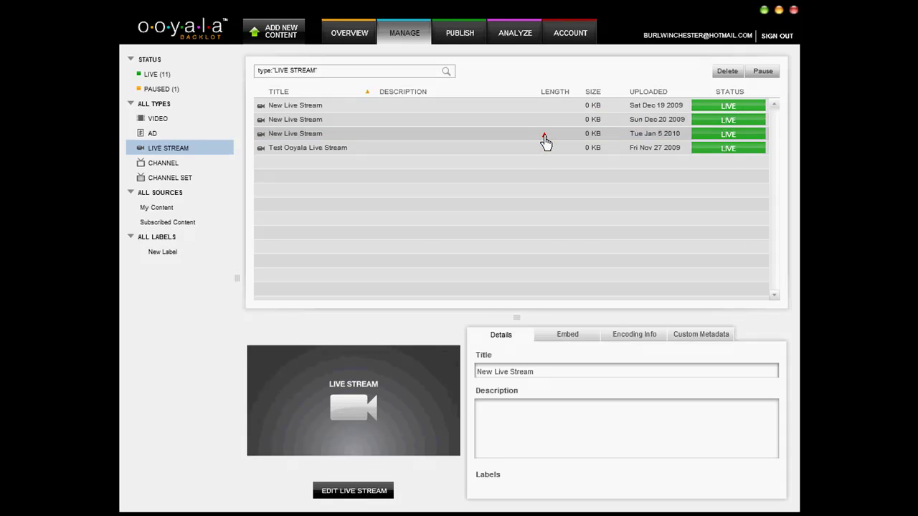
double_click(545, 141)
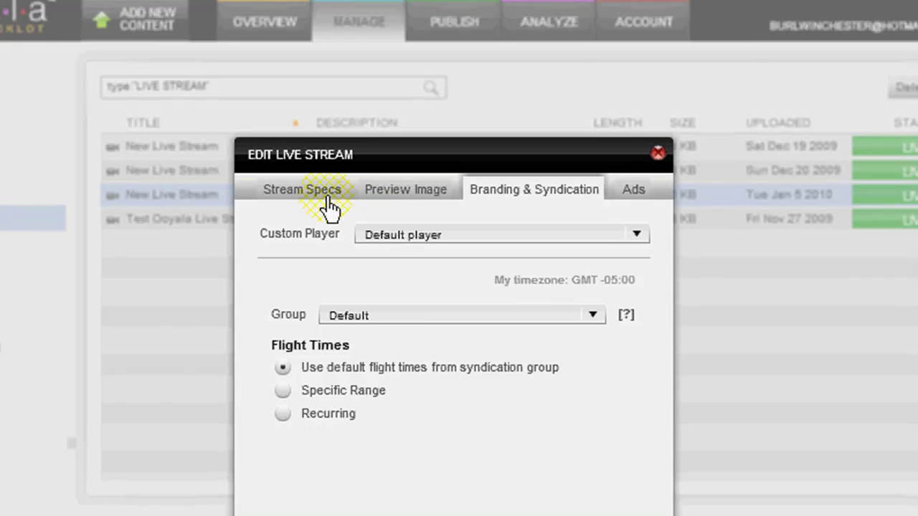
left_click(369, 135)
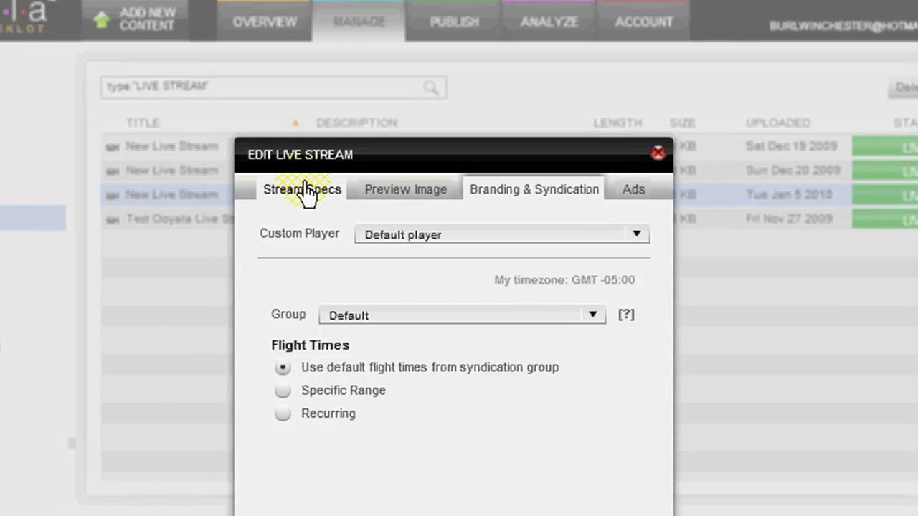
left_click(306, 191)
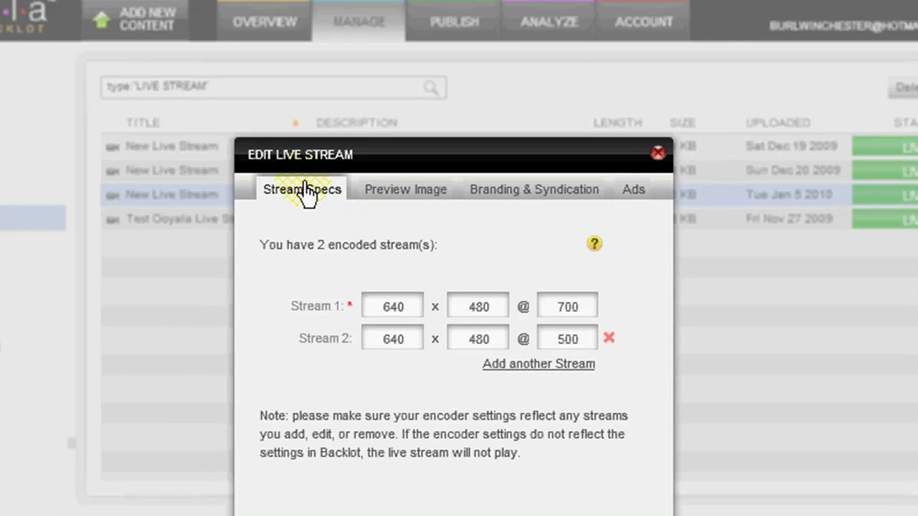
left_click(384, 201)
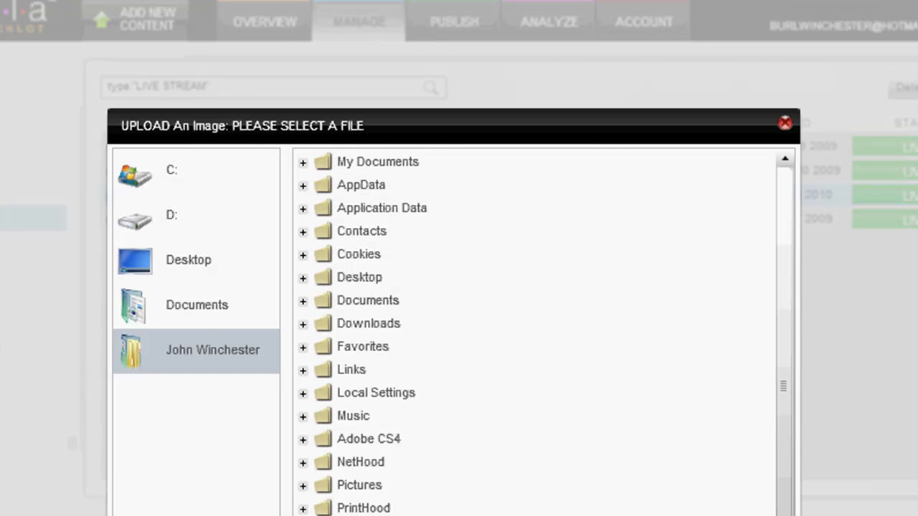
Browse the home, Documents and My Pictures folders in the image chooser
left_click(216, 264)
left_click(194, 347)
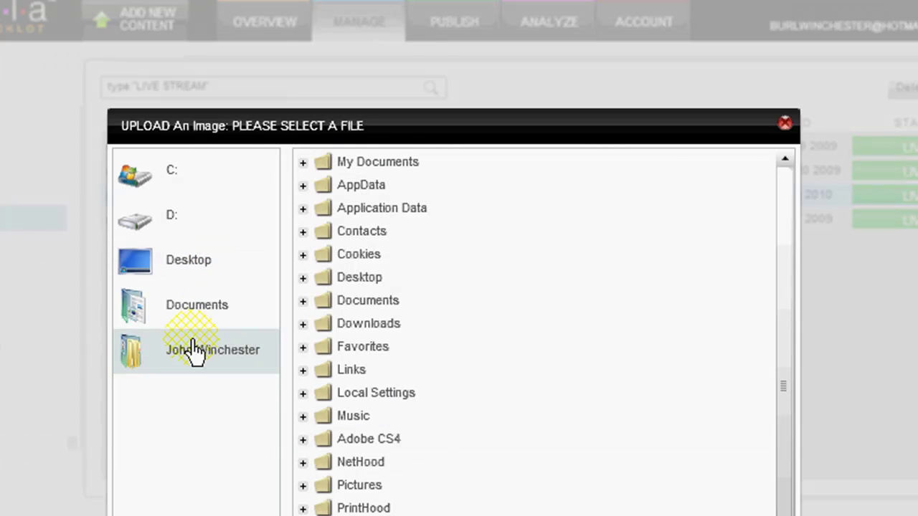
left_click(707, 286)
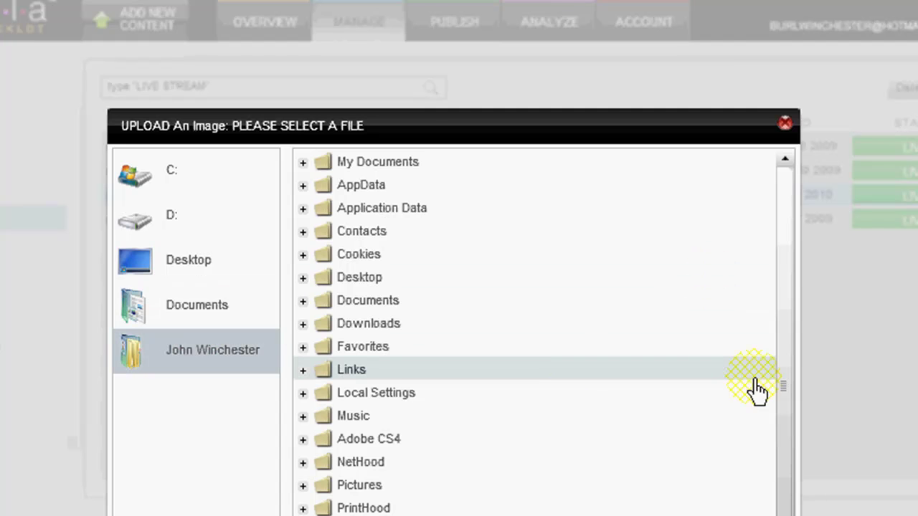
scroll(782, 493, "down", 2)
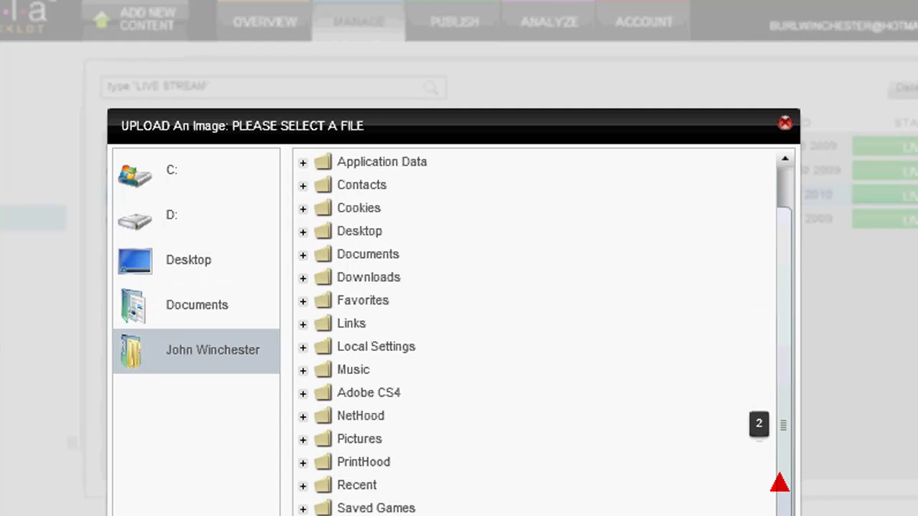
scroll(775, 369, "up", 2)
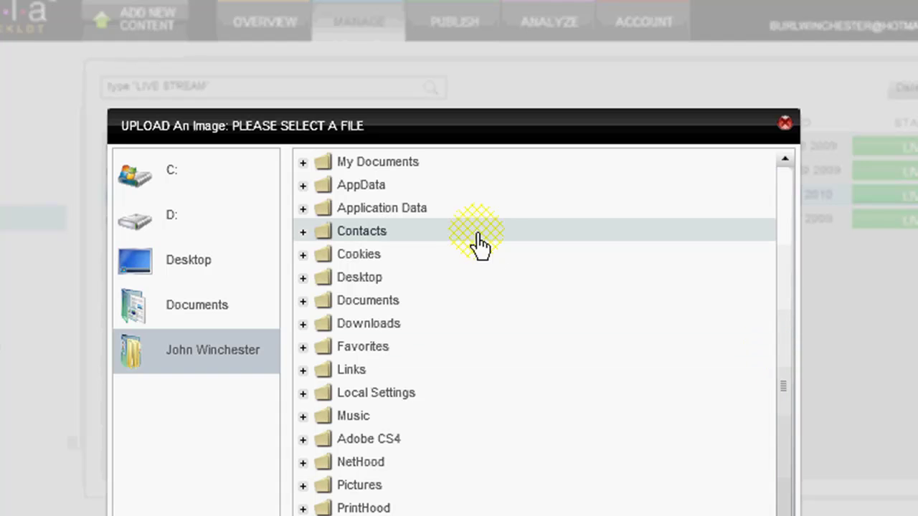
left_click(373, 301)
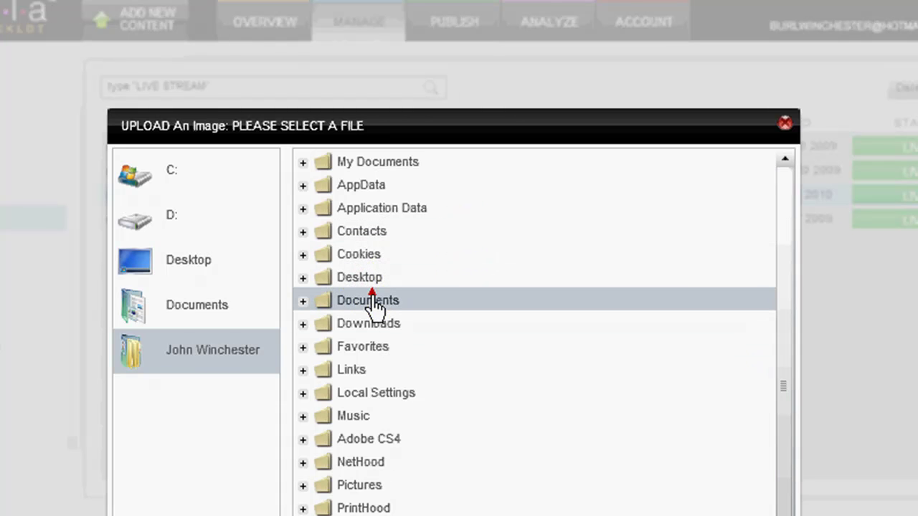
left_click(302, 304)
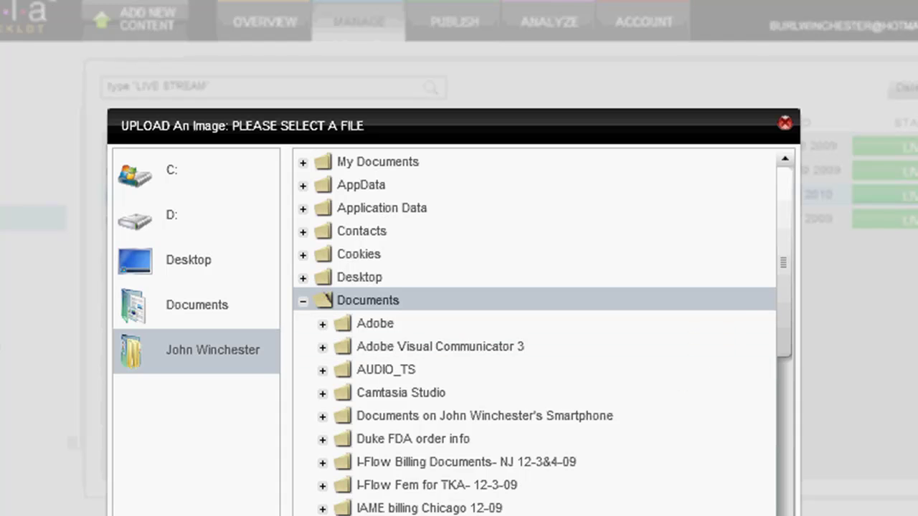
left_click_drag(795, 338, 787, 394)
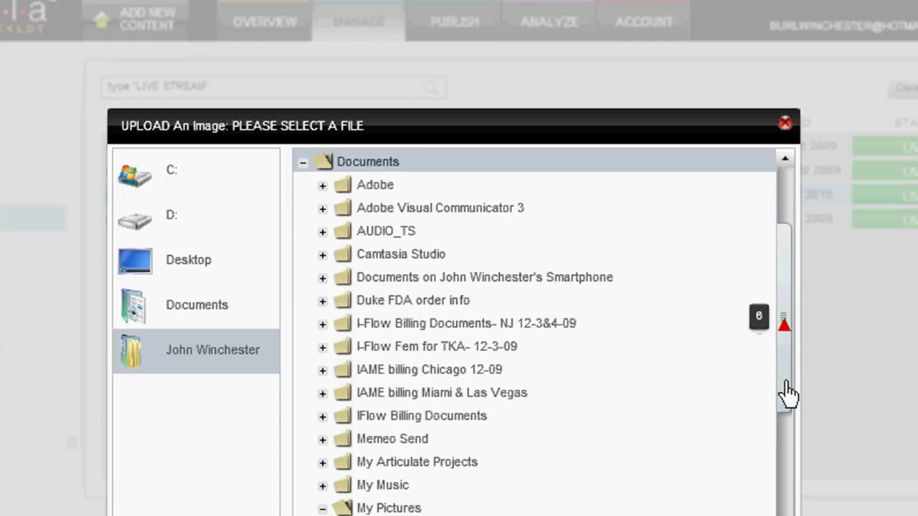
left_click(387, 508)
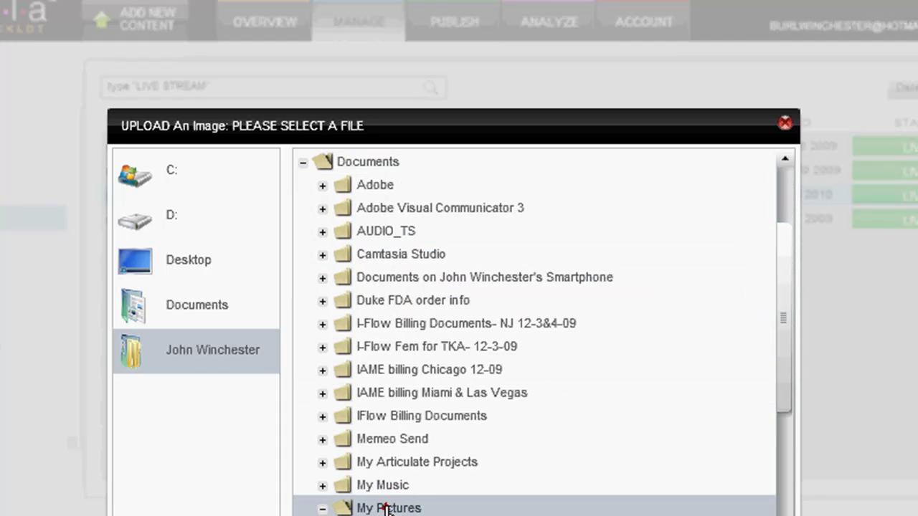
left_click(387, 507)
Browse the C: drive and Desktop to pick and upload the BlockJocks logo
left_click(173, 179)
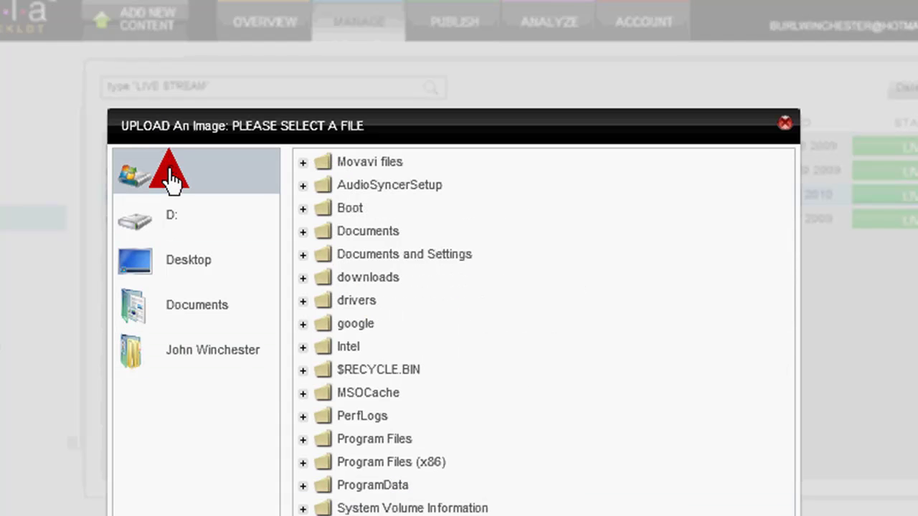
left_click(185, 261)
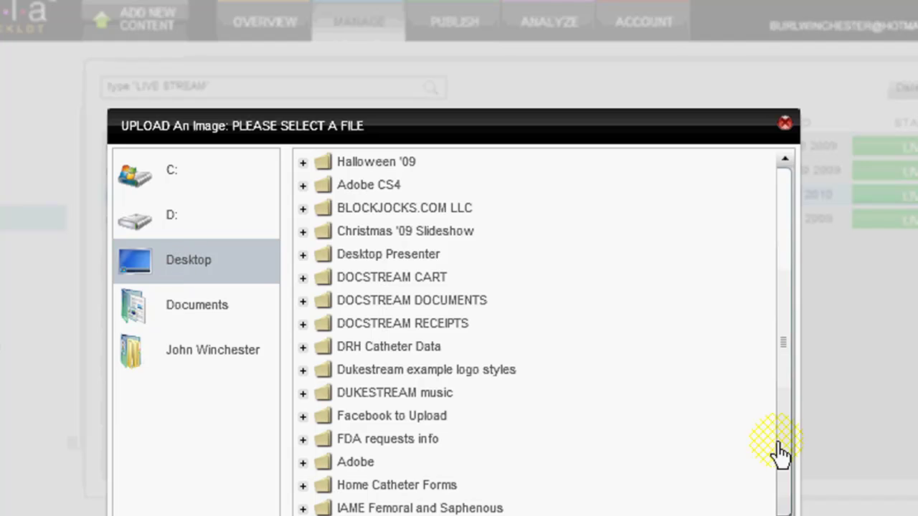
scroll(780, 426, "down", 5)
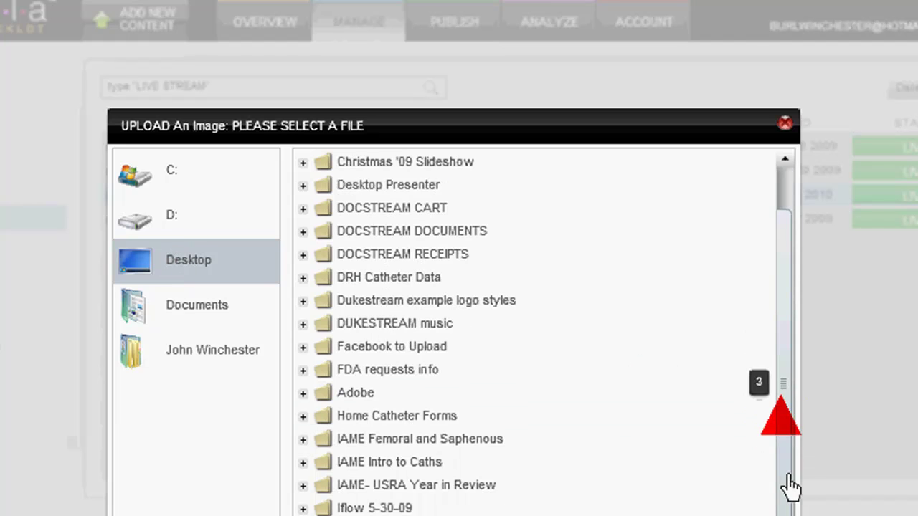
scroll(788, 507, "down", 3)
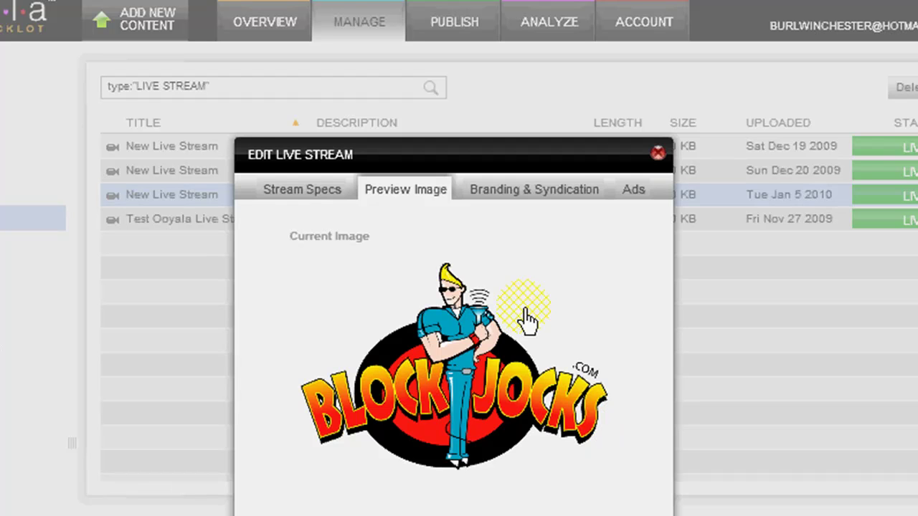
Set the custom player to 'blockjocks player' with Group left as Default
left_click(556, 200)
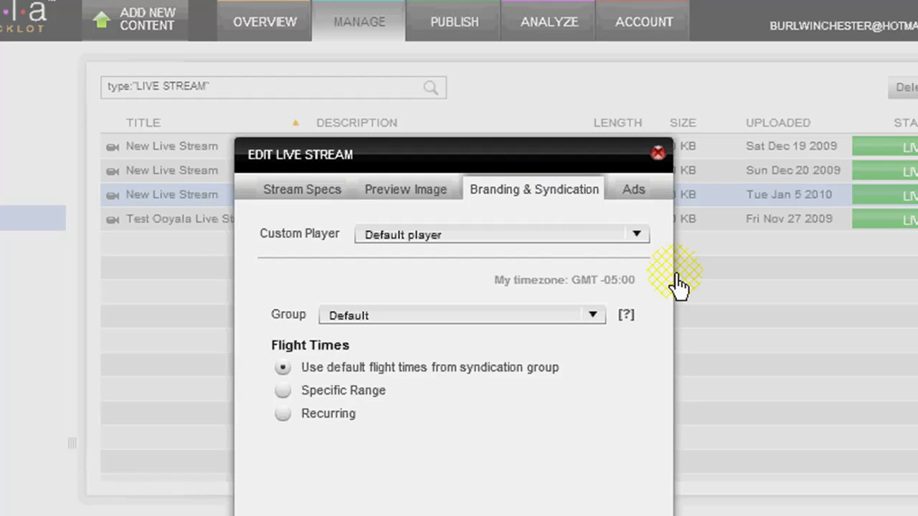
left_click(637, 238)
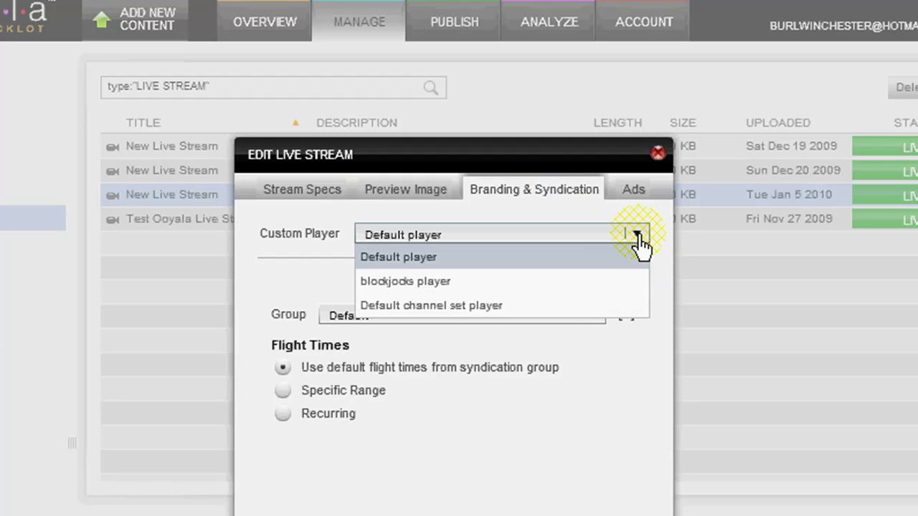
left_click(429, 284)
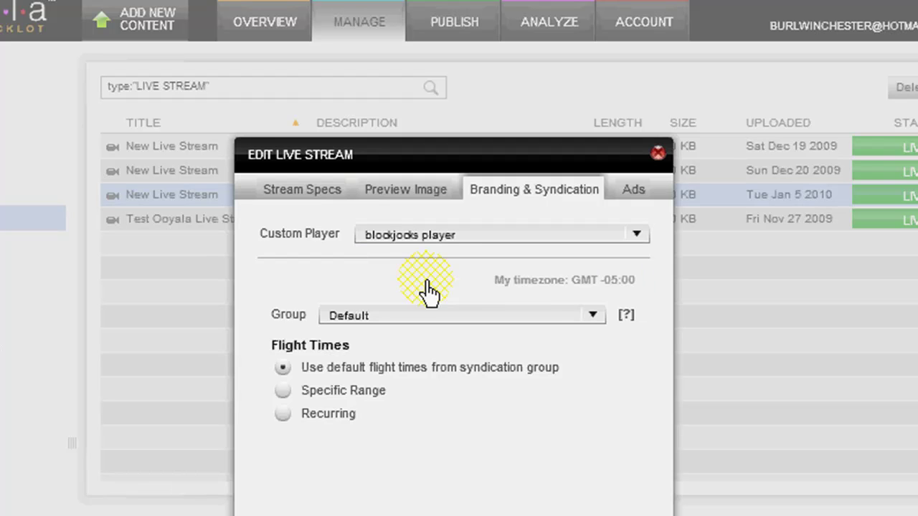
left_click(590, 316)
left_click(590, 324)
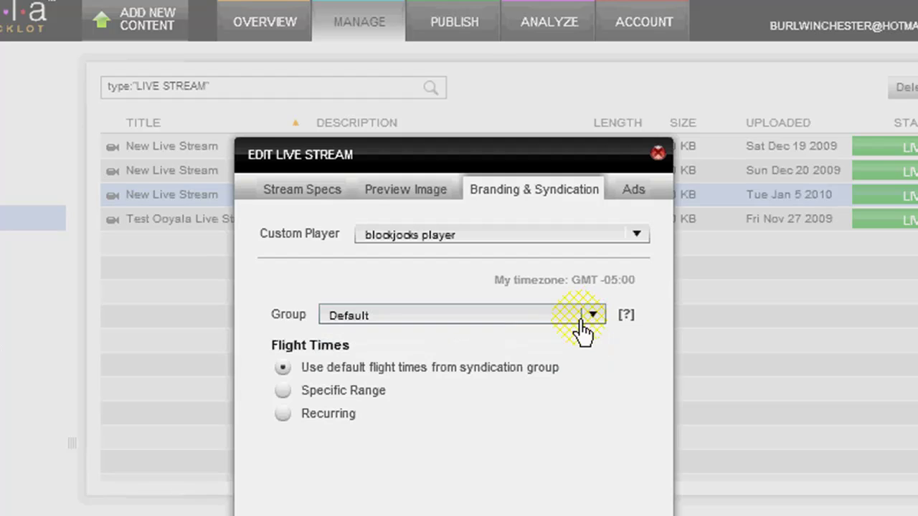
Apply the Family Prerolls ad set on the Ads tab and close the stream editor
left_click(633, 191)
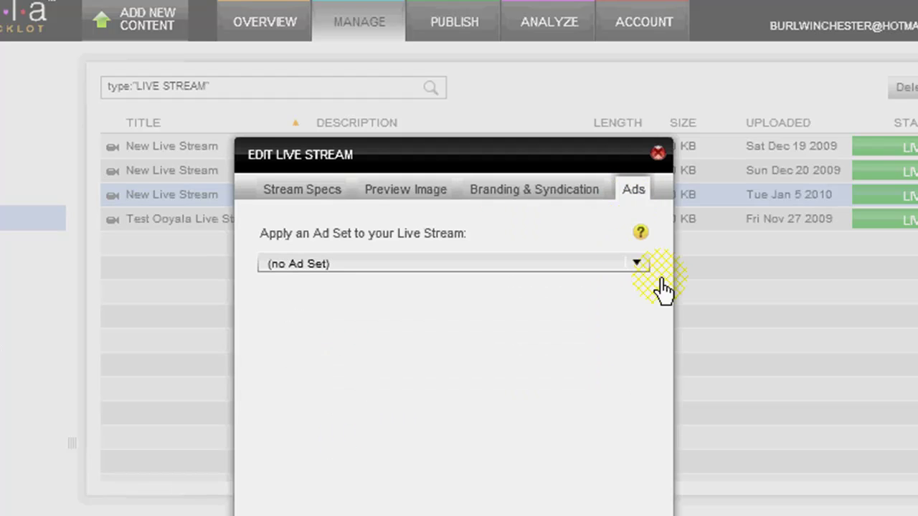
left_click(636, 266)
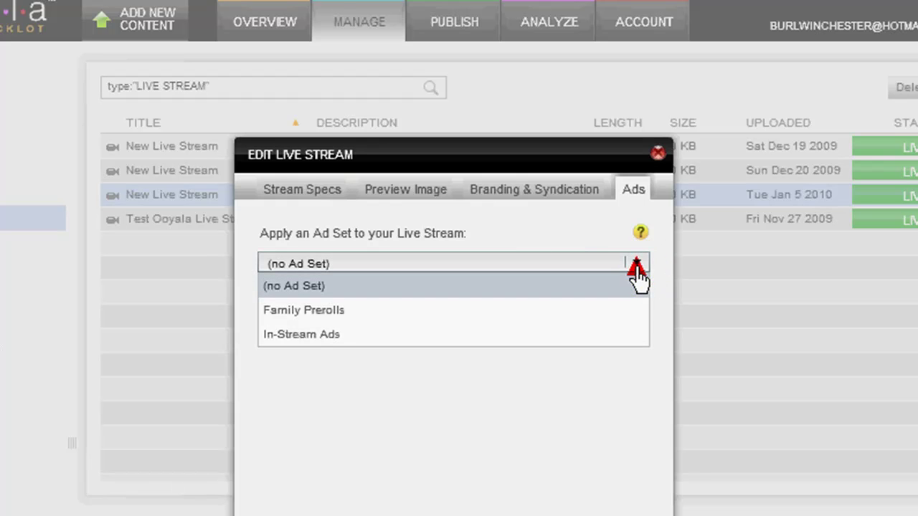
left_click(389, 314)
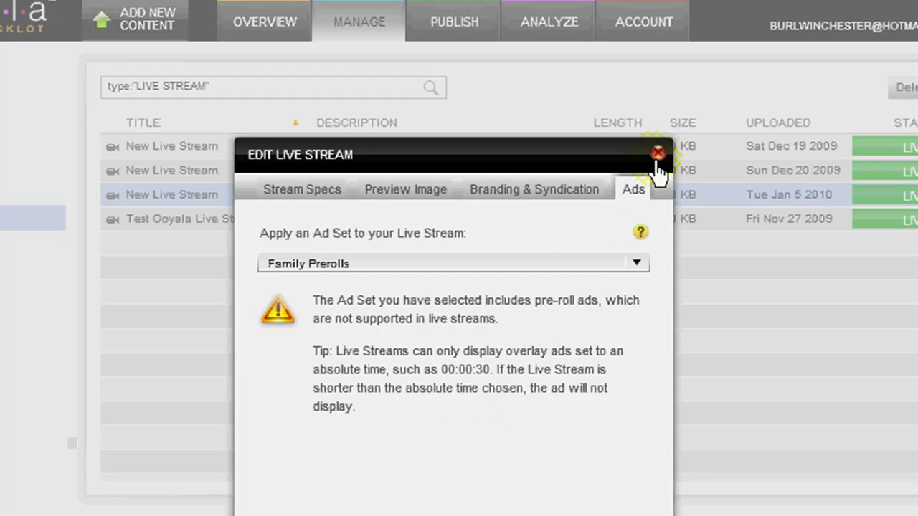
left_click(658, 153)
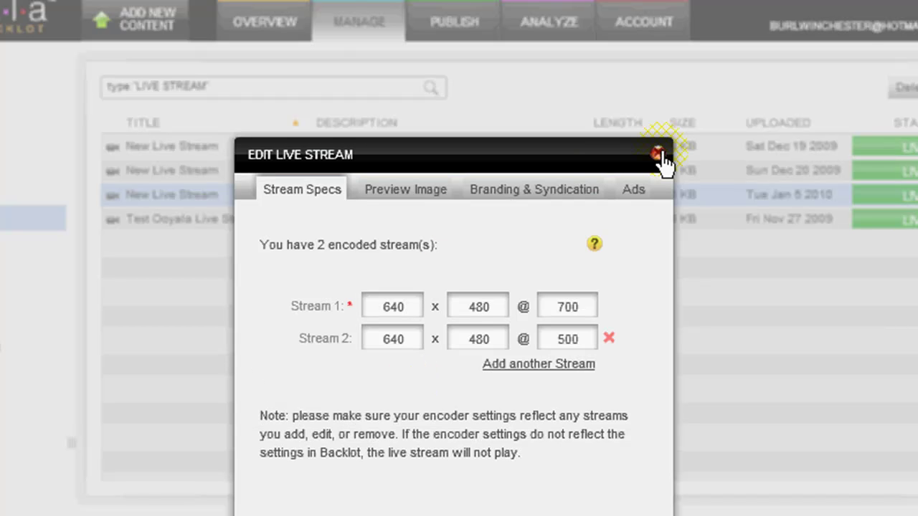
left_click(657, 153)
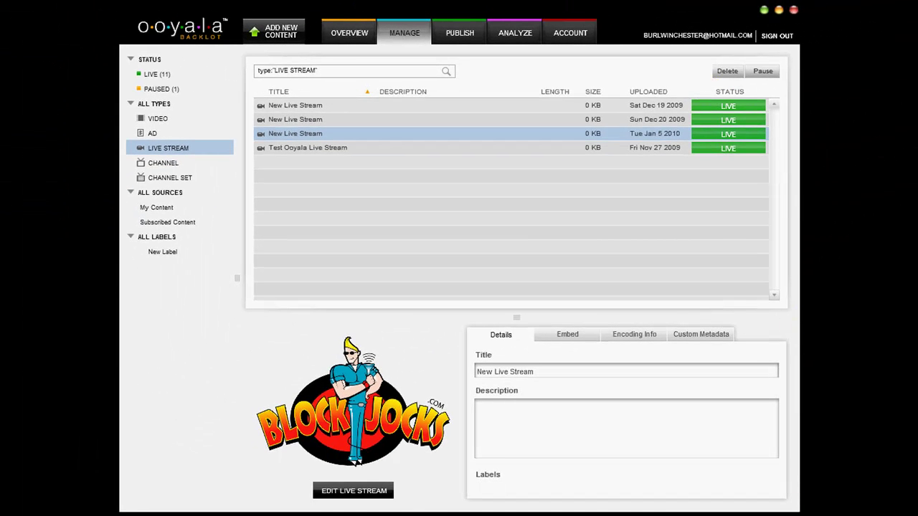
Write a stream description saying stream details go here and that labels and metadata can be added
left_click(772, 510)
left_click(776, 474)
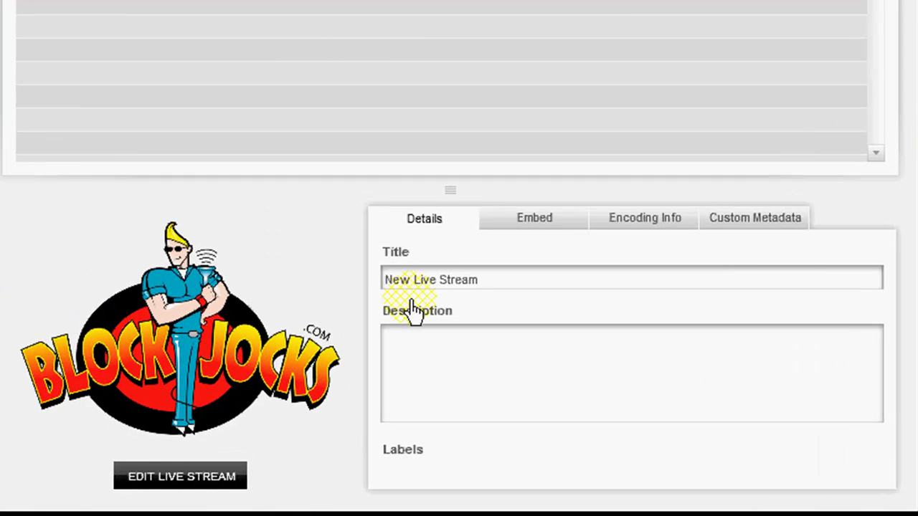
left_click(457, 350)
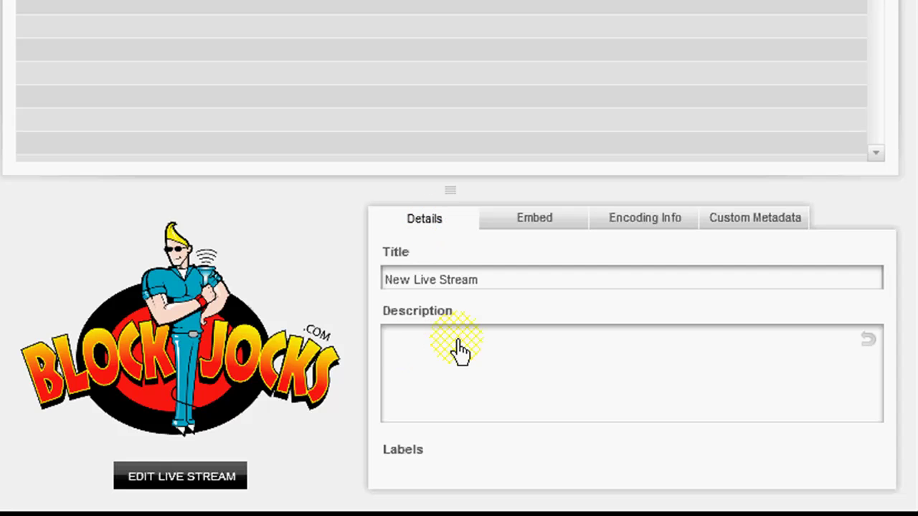
type("Here is ")
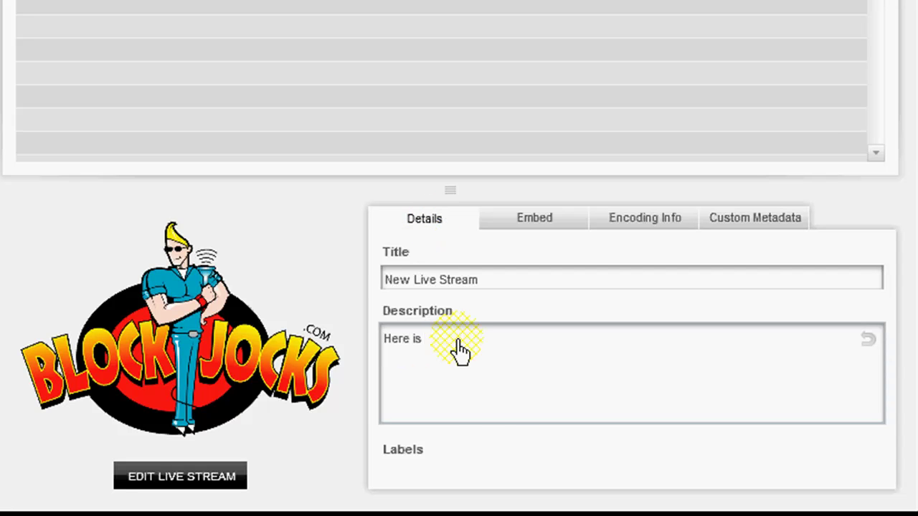
type("where de")
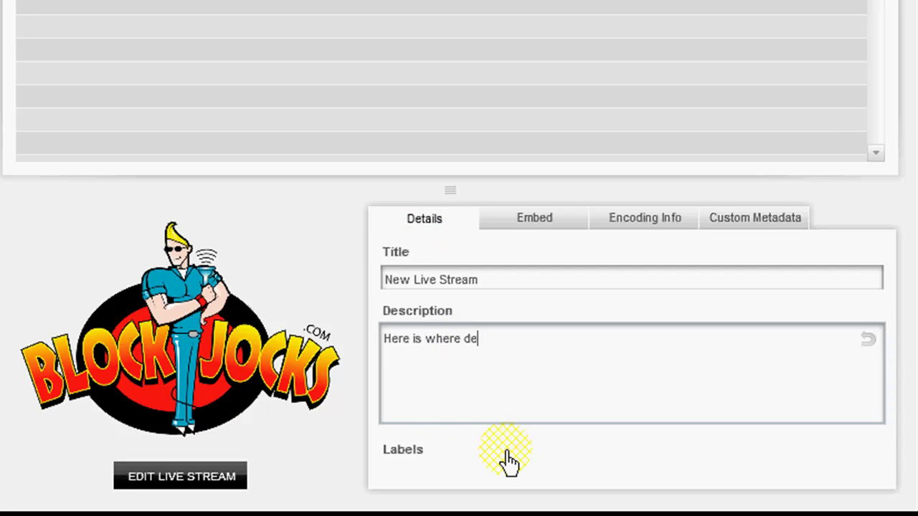
type("tails about ")
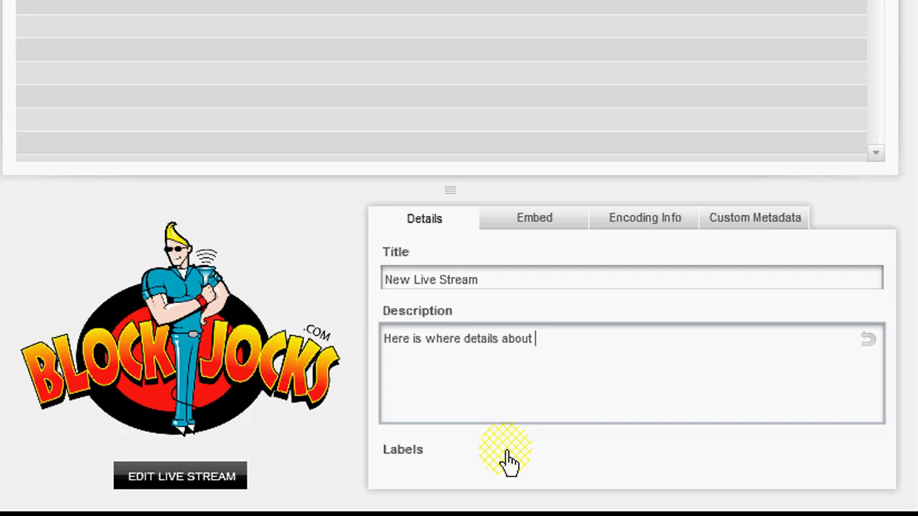
type("the stream are written")
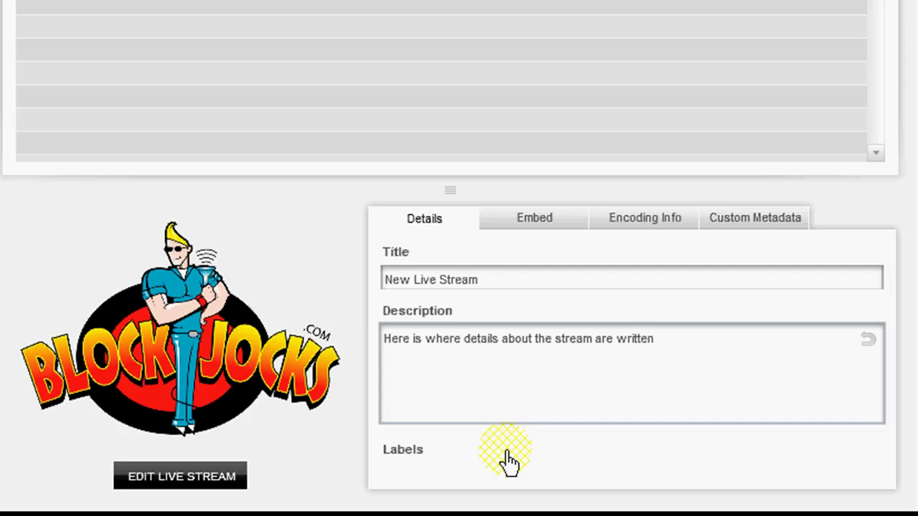
type(". Additional labels ")
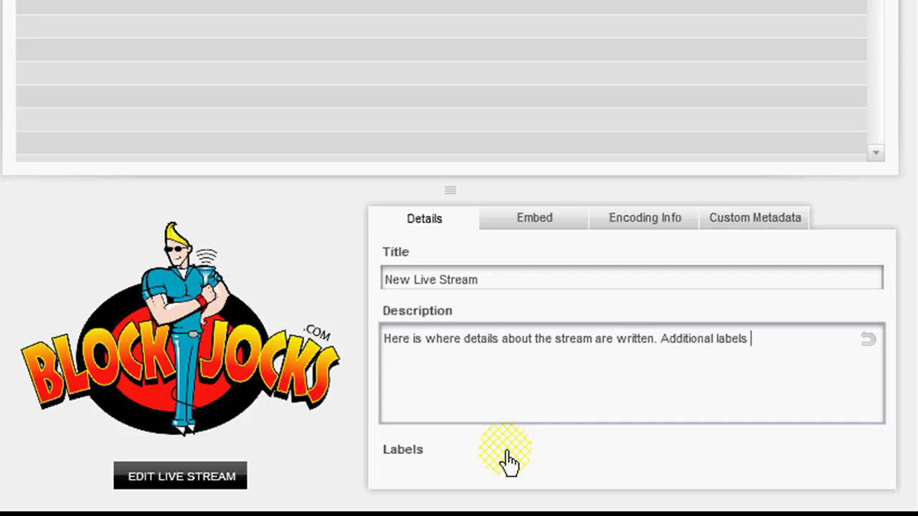
type("and metadata c")
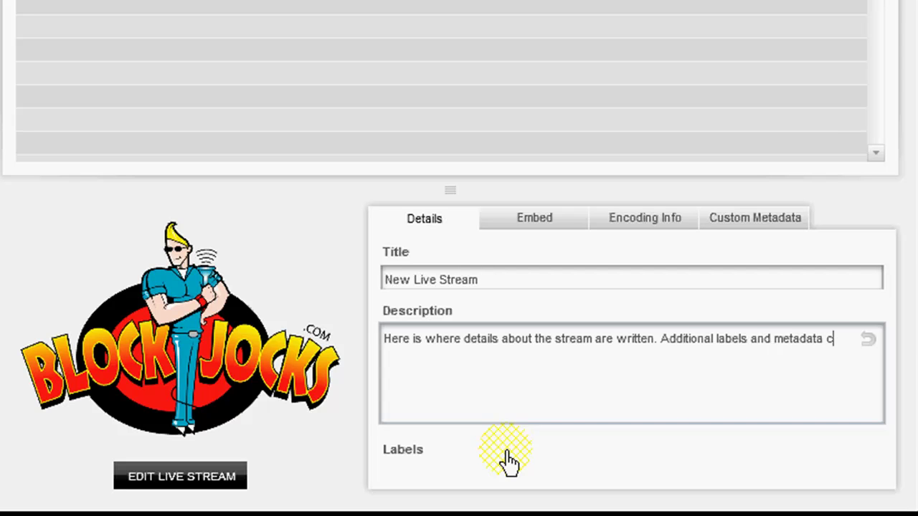
type("an be entere")
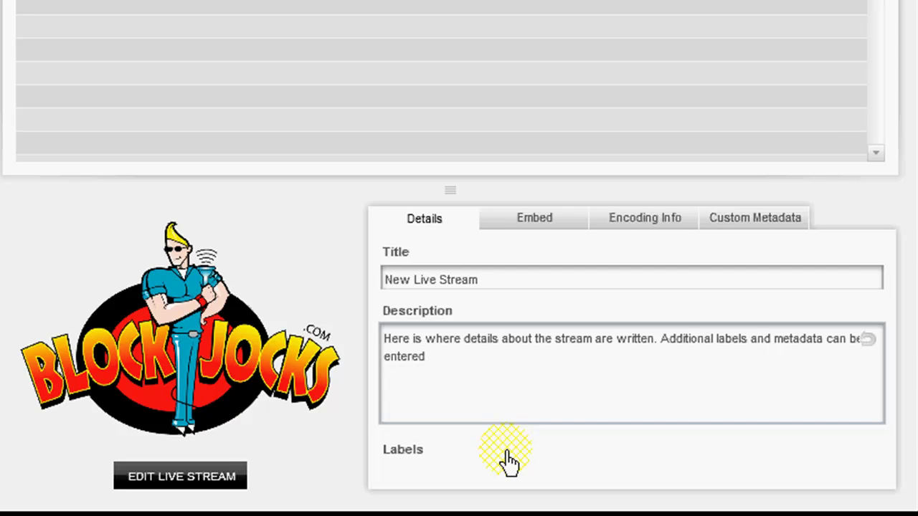
type("d, too.")
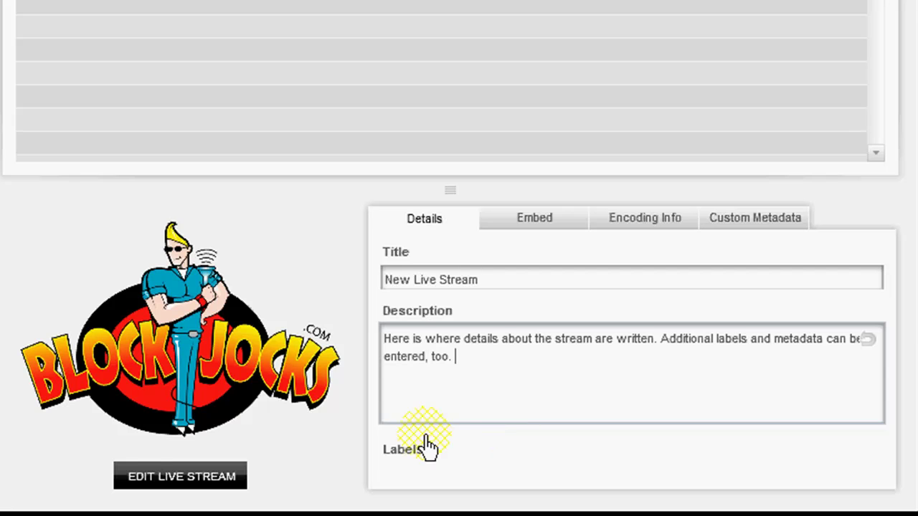
left_click(405, 463)
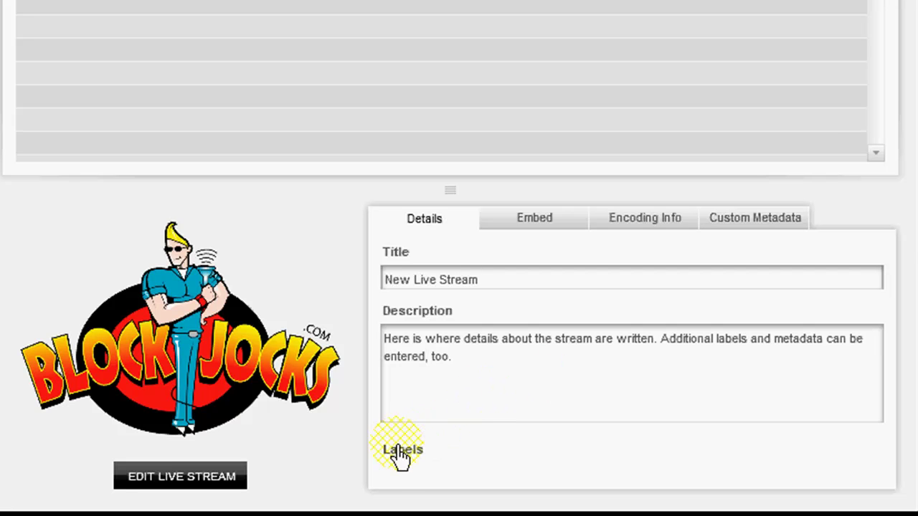
left_click(396, 470)
left_click(477, 405)
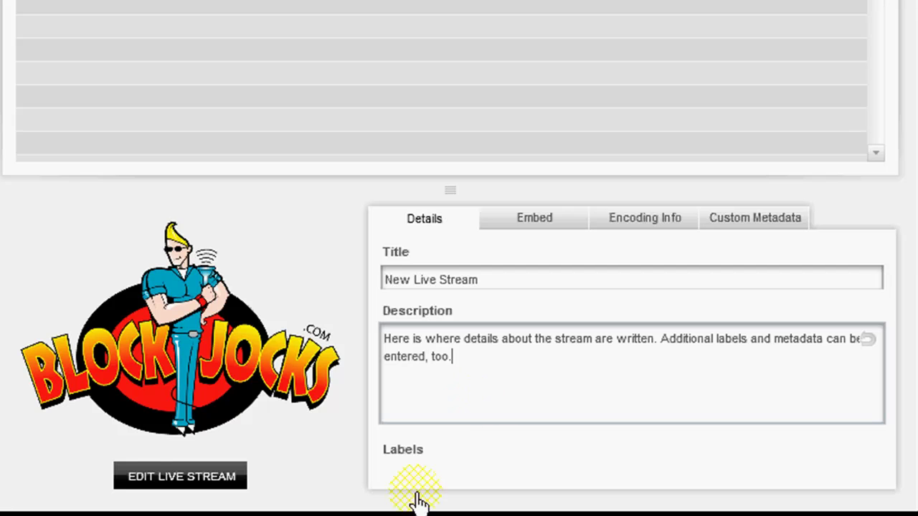
Check the Custom Metadata section's name and value entries
left_click(765, 233)
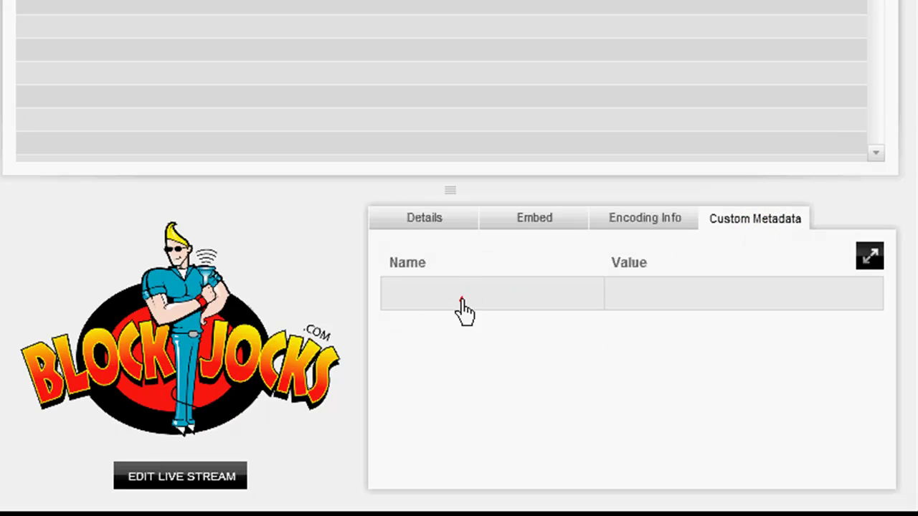
left_click(459, 299)
left_click(674, 298)
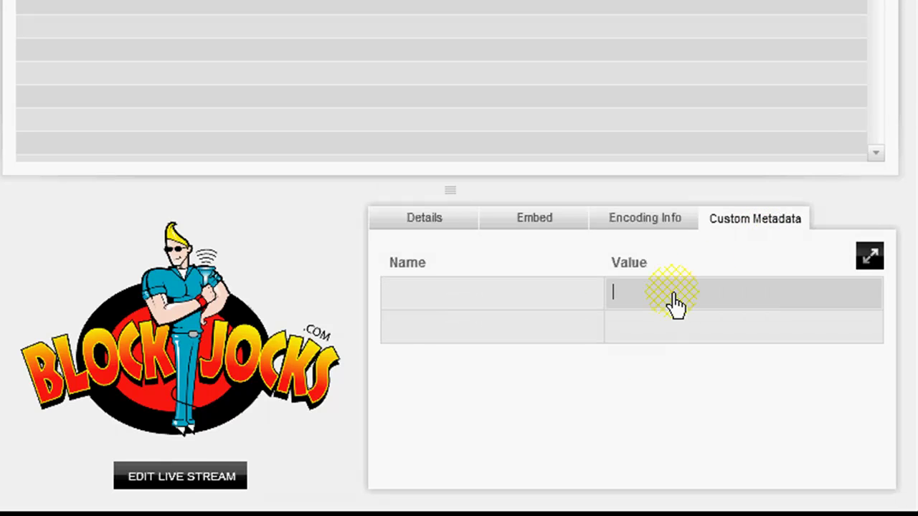
Back on Details, append '(not sure about label' to the end of the description
left_click(429, 219)
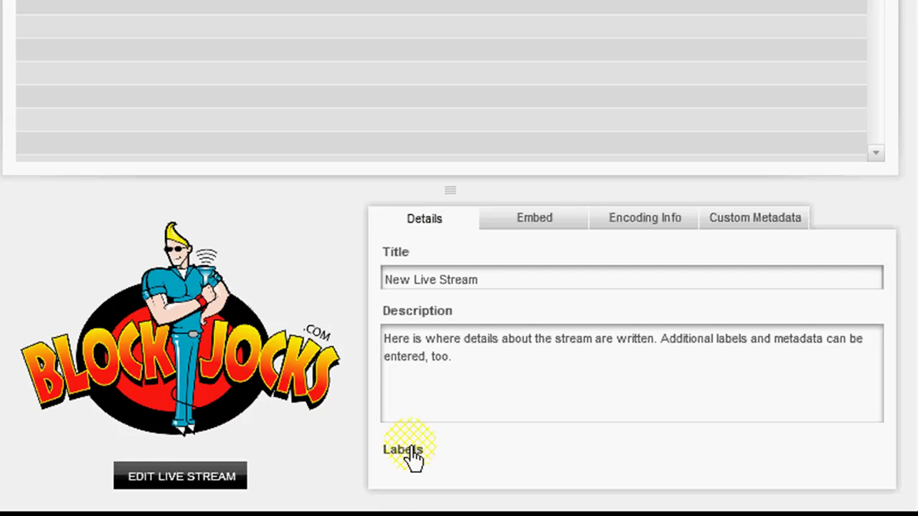
left_click(505, 366)
left_click(520, 384)
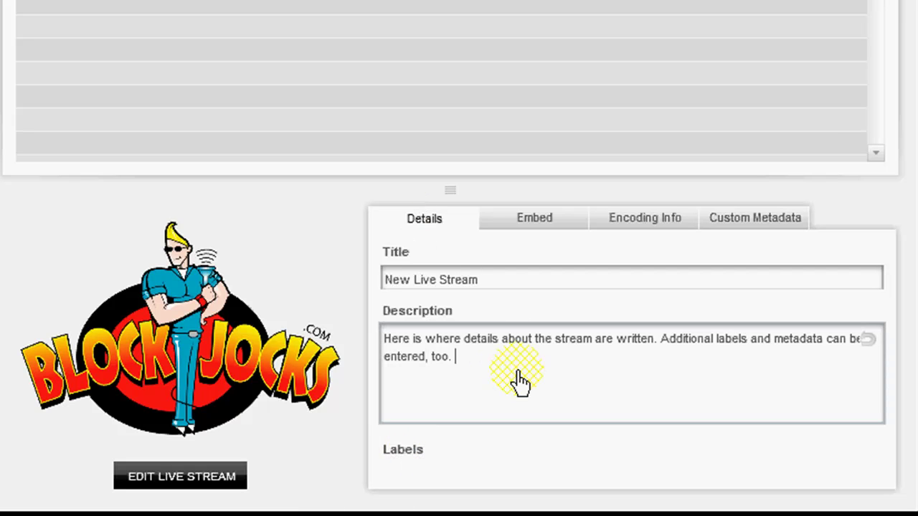
type("(not sure about labels :")
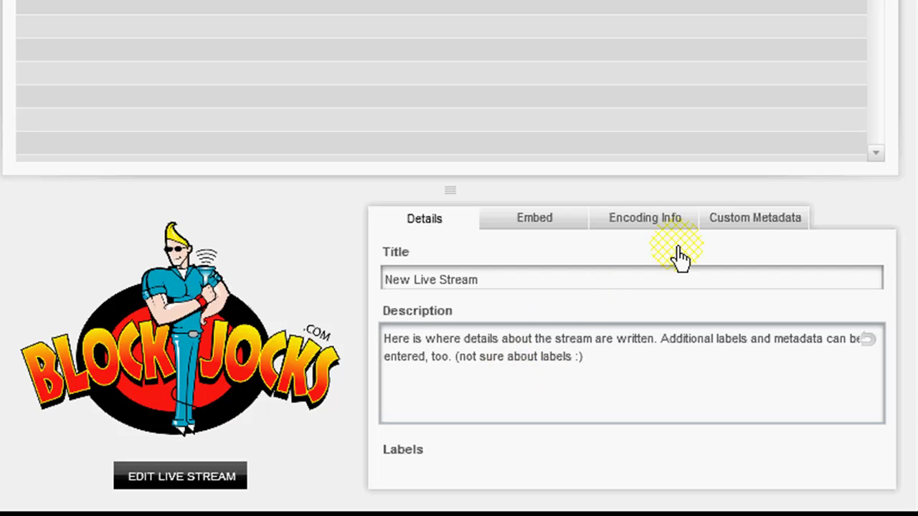
On the Embed tab, keep the HTML embed code format and enable Autoplay
left_click(537, 220)
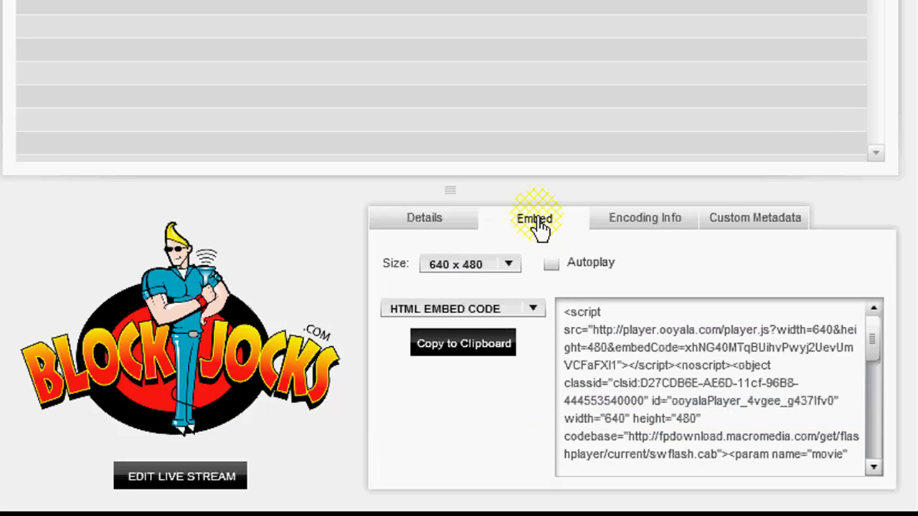
left_click(533, 310)
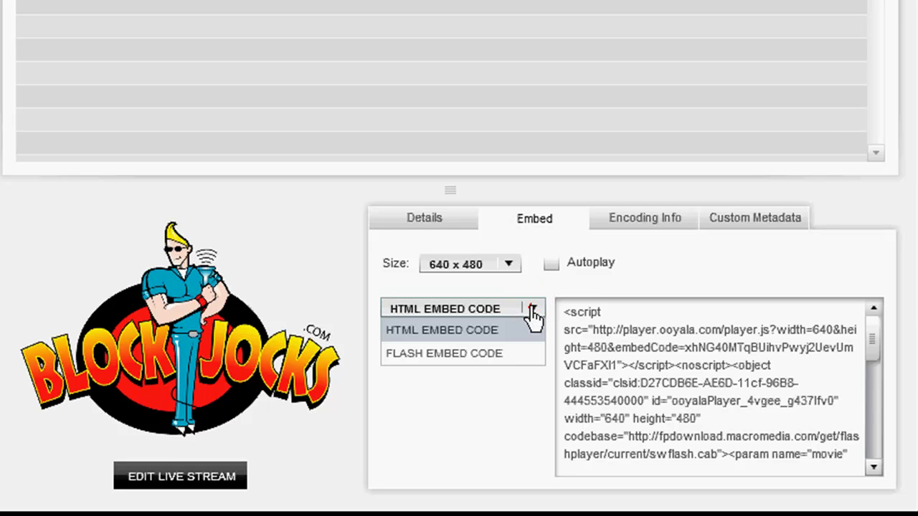
left_click(533, 311)
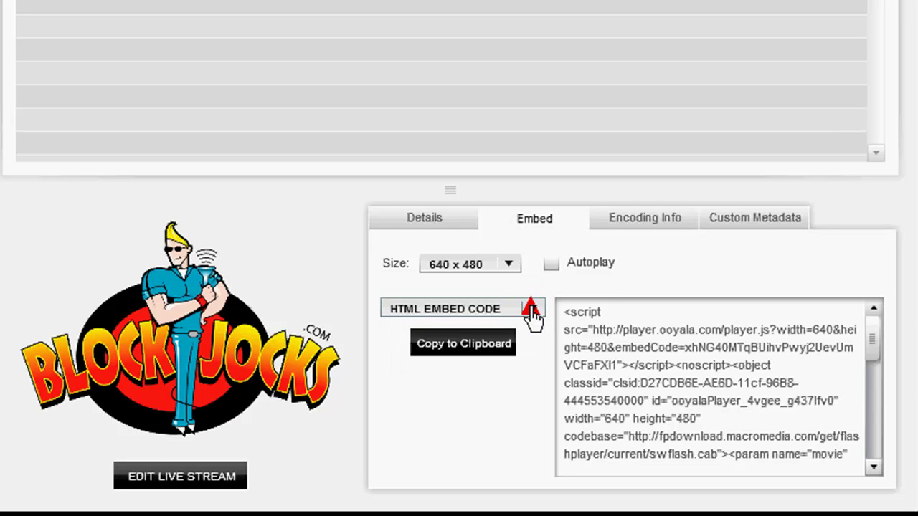
left_click(550, 269)
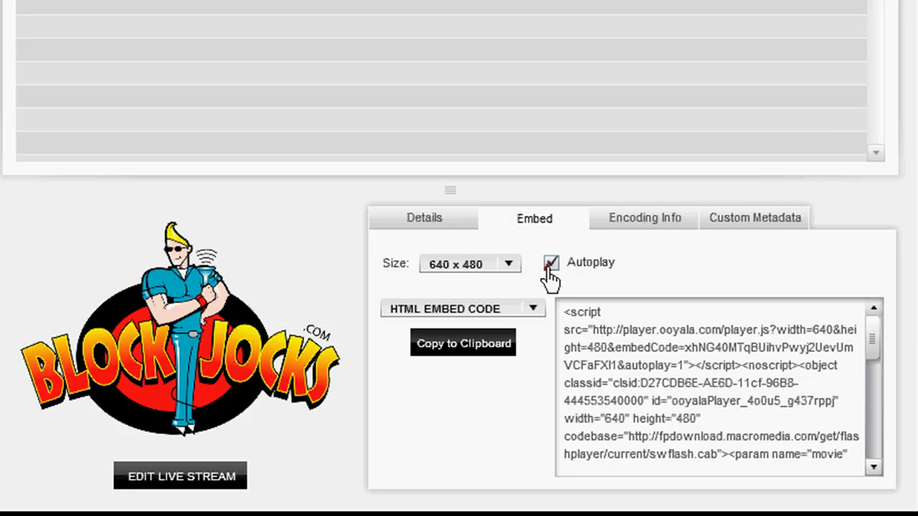
left_click(550, 269)
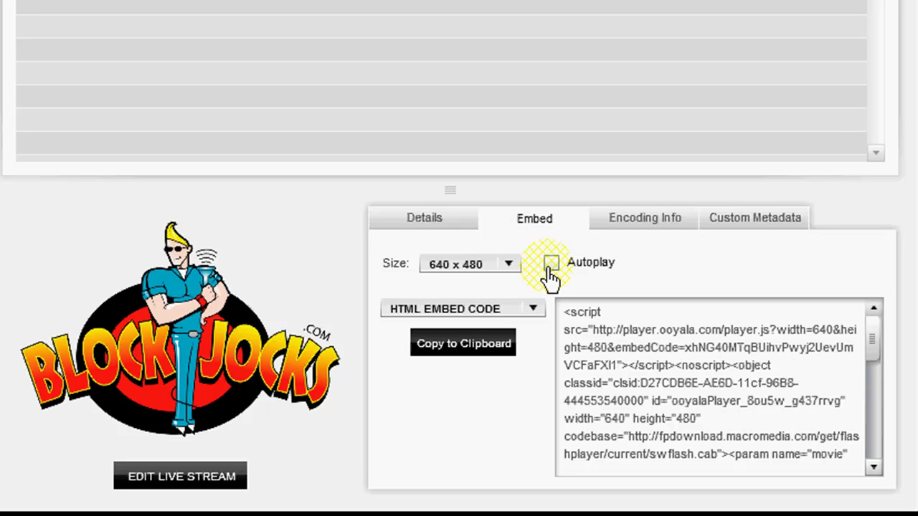
left_click(550, 269)
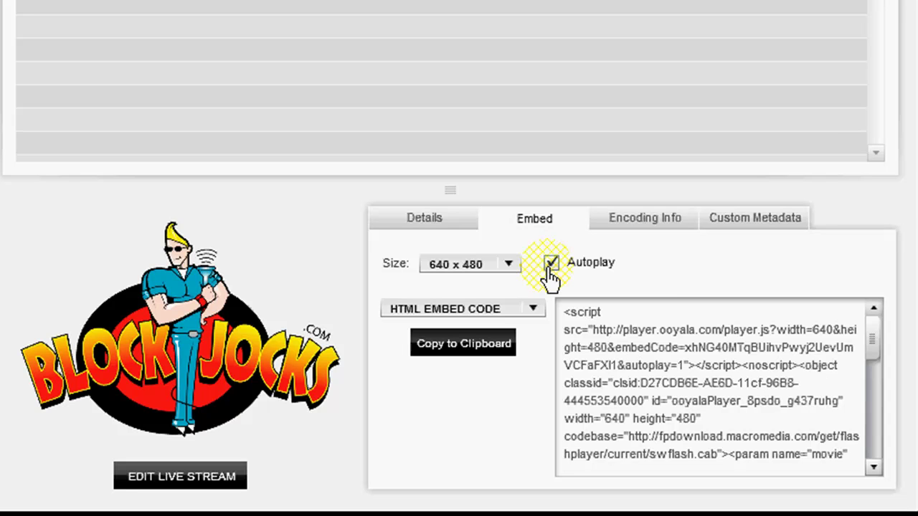
Select the whole 640 x 480 embed code and copy it
left_click(467, 351)
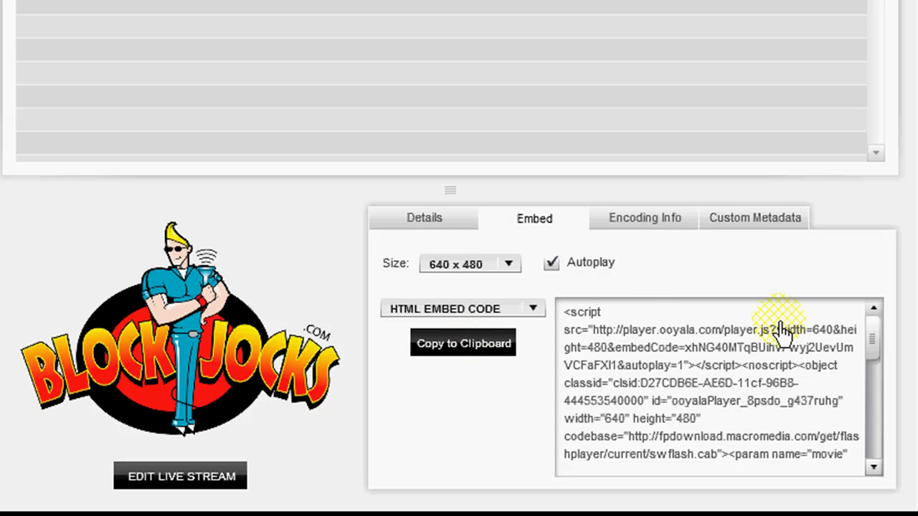
left_click(564, 313)
left_click_drag(608, 359, 848, 472)
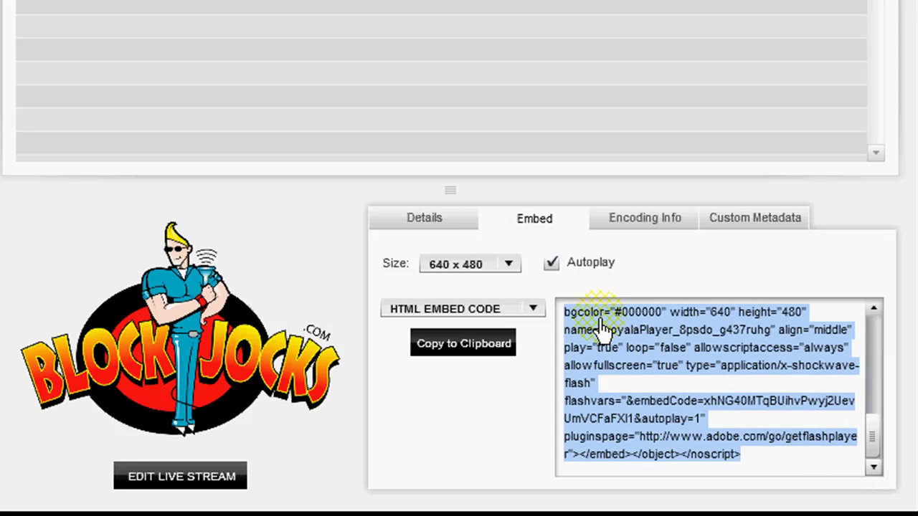
right_click(629, 340)
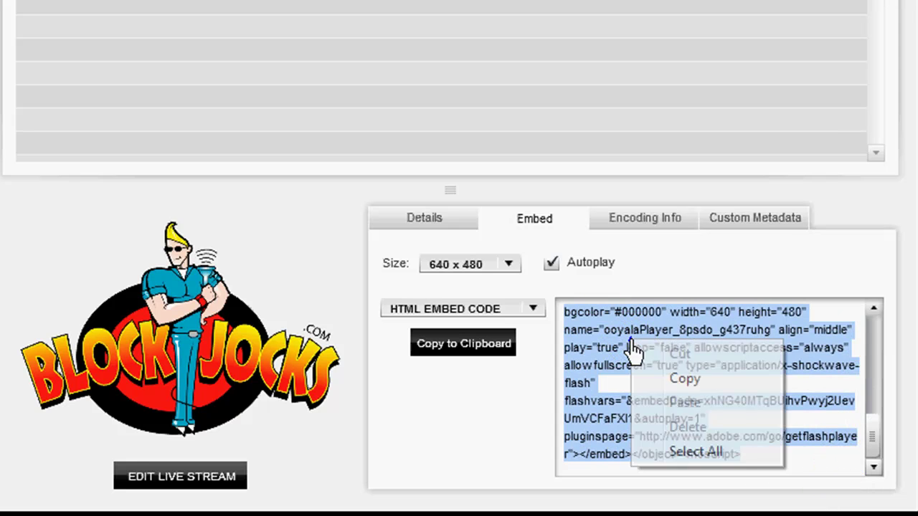
left_click(680, 382)
left_click(677, 253)
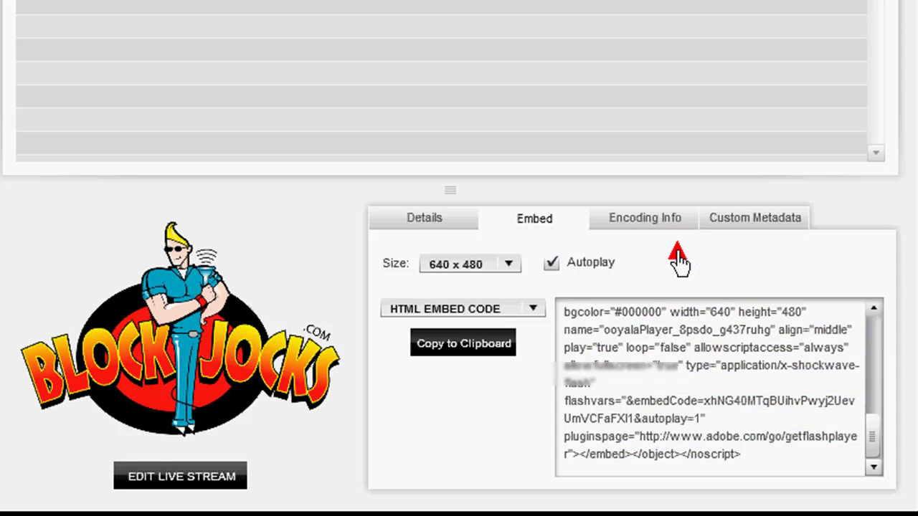
Show the Encoding Info: both stream names, encoder login fields, and primary and backup entry points
left_click(652, 219)
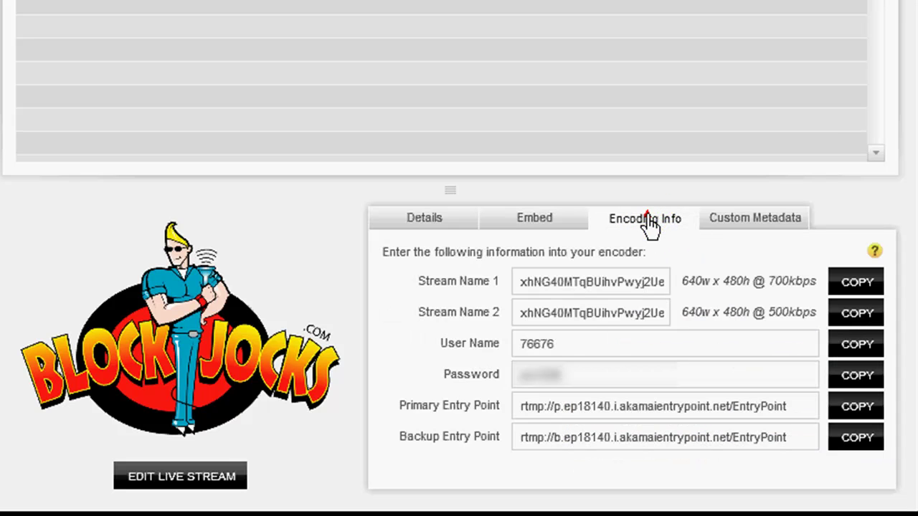
left_click(648, 224)
left_click(627, 228)
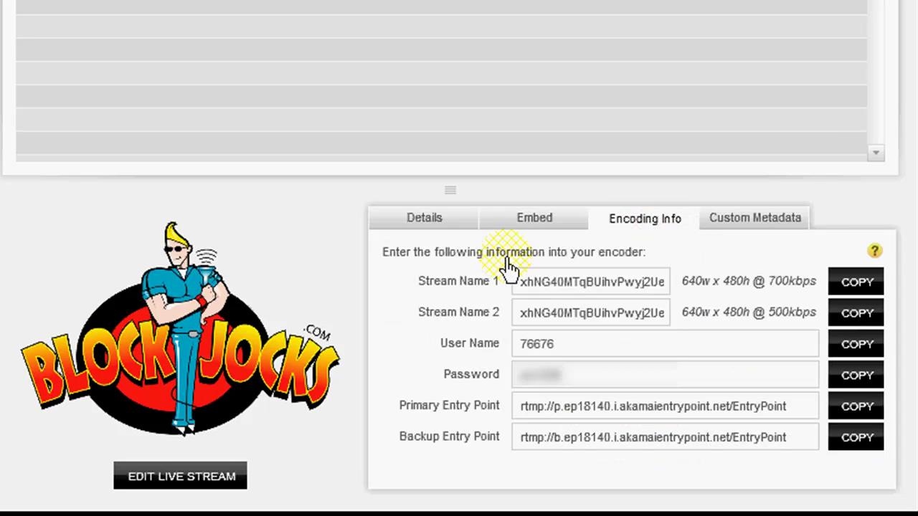